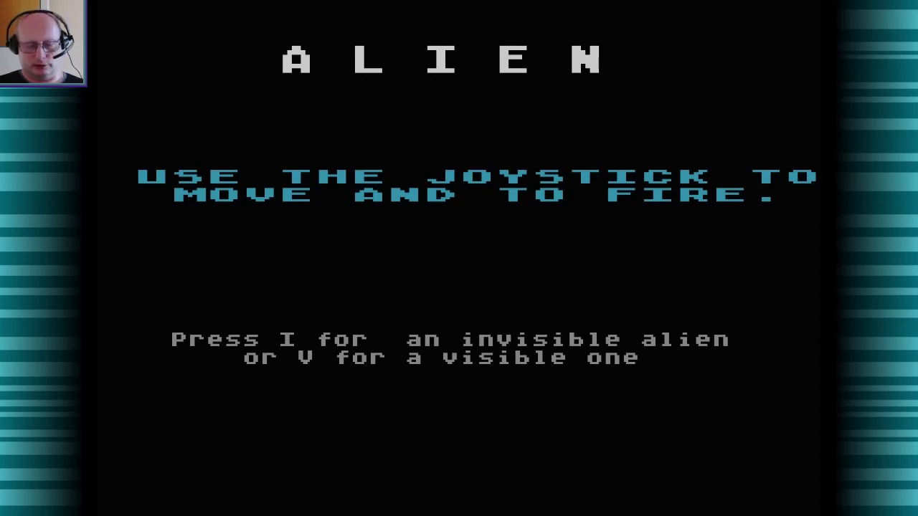
- Start Alien and steer the cannon clear of the beam, then reposition after respawning
{"action": "key", "text": "v"}
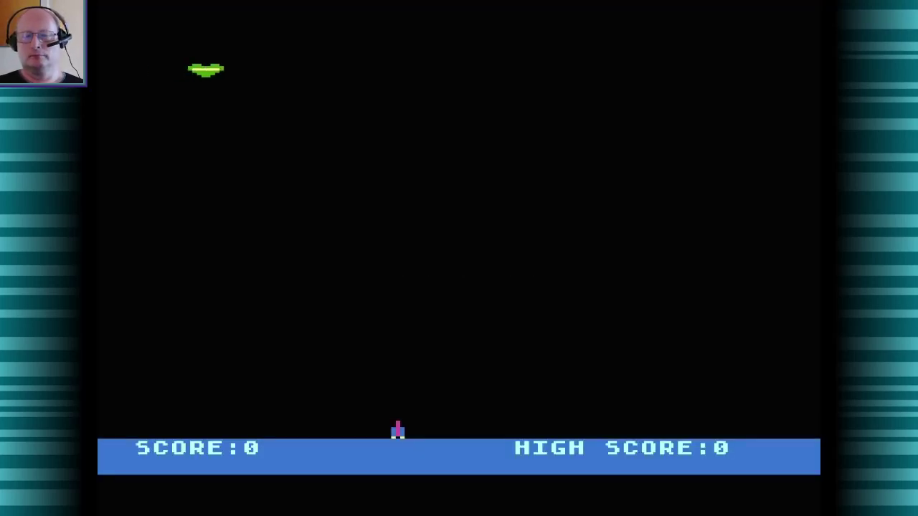
{"action": "key", "text": "Right"}
{"action": "key", "text": "Left"}
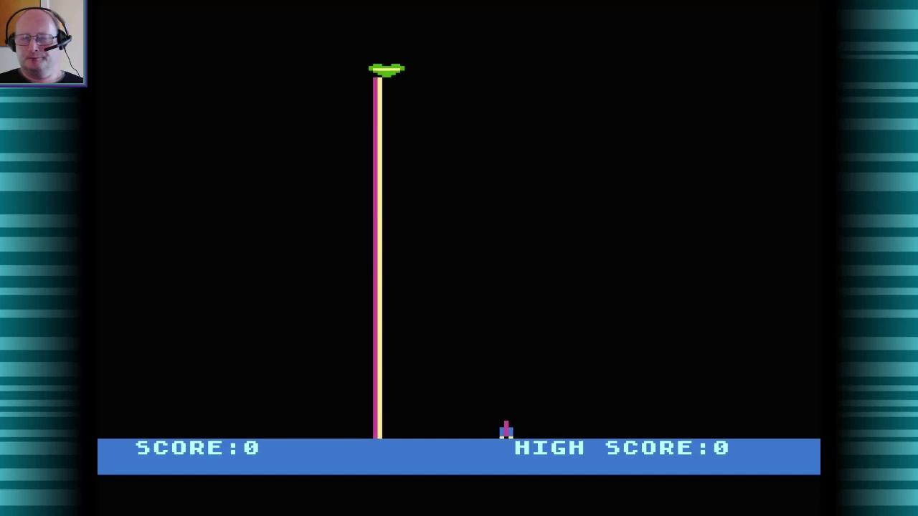
{"action": "key", "text": "Left"}
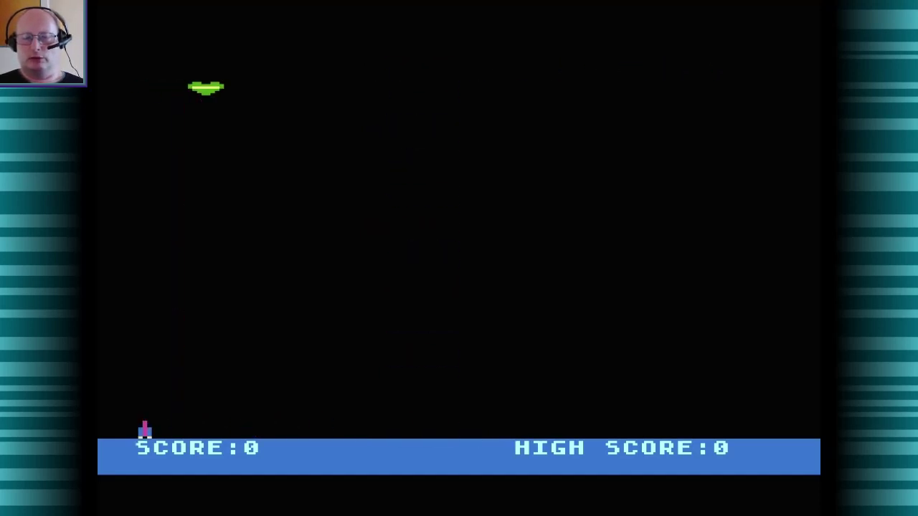
{"action": "key", "text": "Right"}
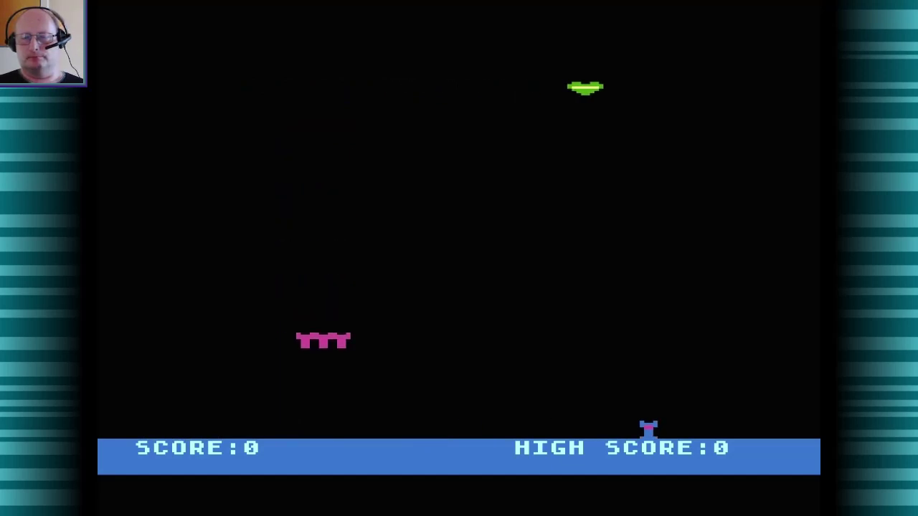
{"action": "key", "text": "Left"}
{"action": "key", "text": "Left"}
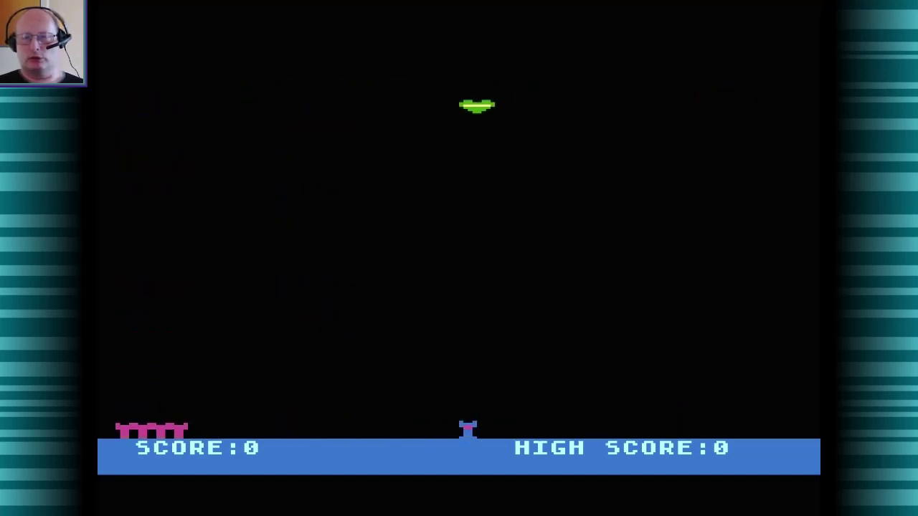
{"action": "key", "text": "Left"}
{"action": "key", "text": "Right"}
{"action": "key", "text": "Left"}
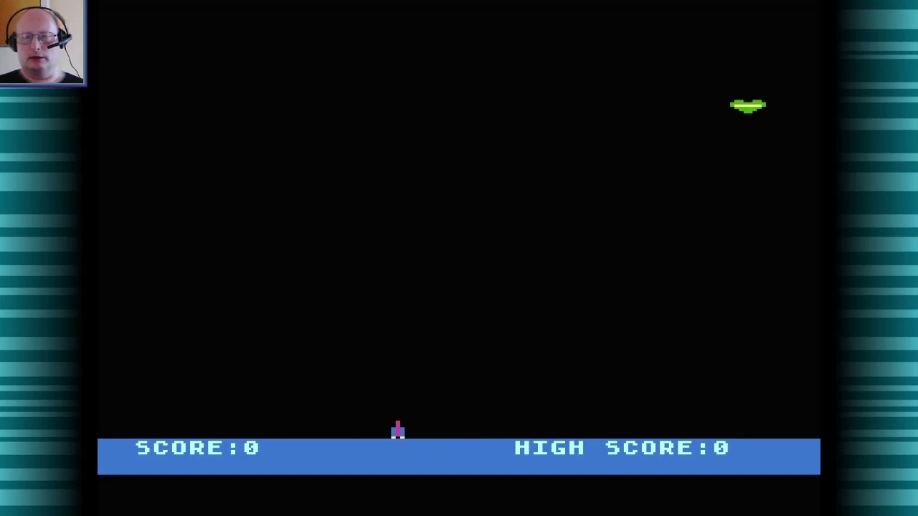
- Line up beneath the alien and fire repeatedly to shoot it down
{"action": "key", "text": "space"}
{"action": "key", "text": "Right"}
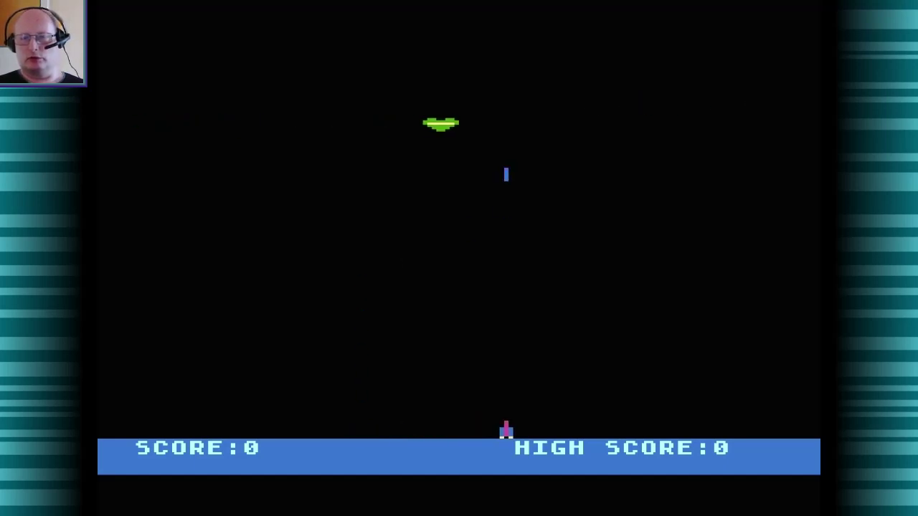
{"action": "key", "text": "Left"}
{"action": "key", "text": "Left"}
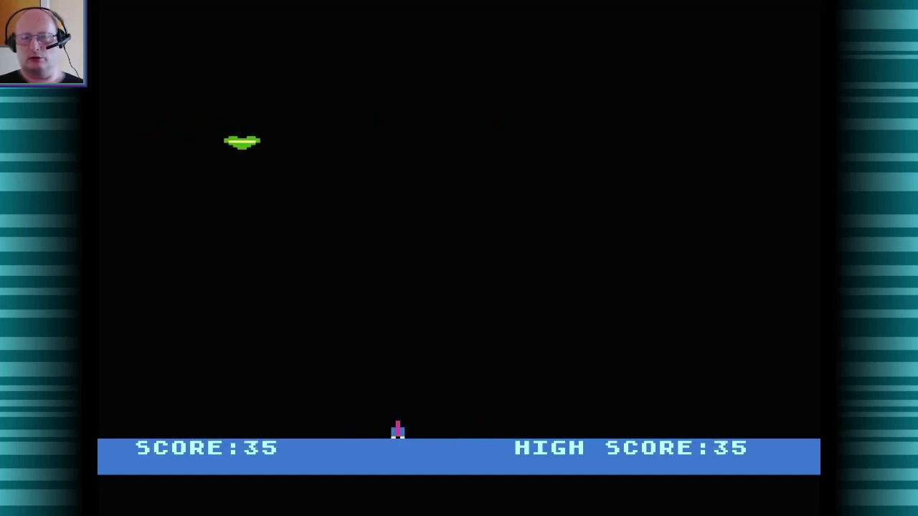
{"action": "key", "text": "space"}
{"action": "key", "text": "Right"}
{"action": "key", "text": "Right"}
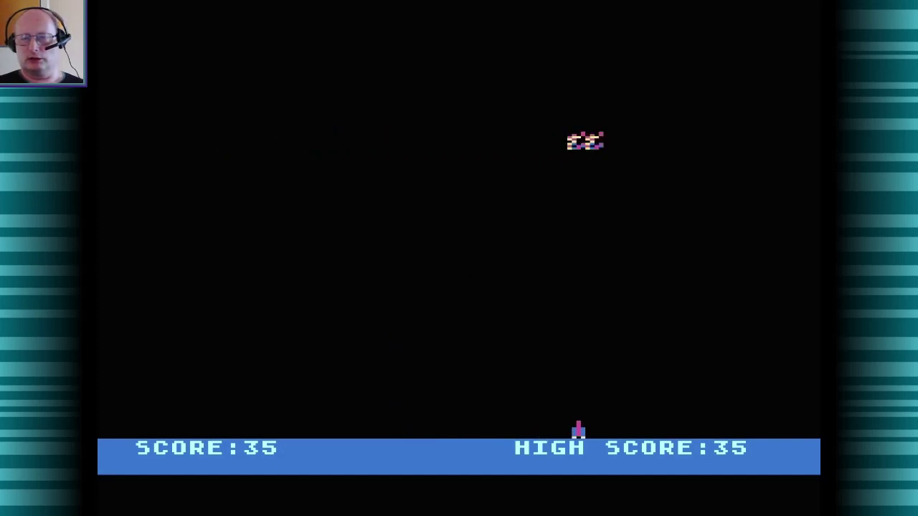
{"action": "key", "text": "Left"}
{"action": "key", "text": "Left"}
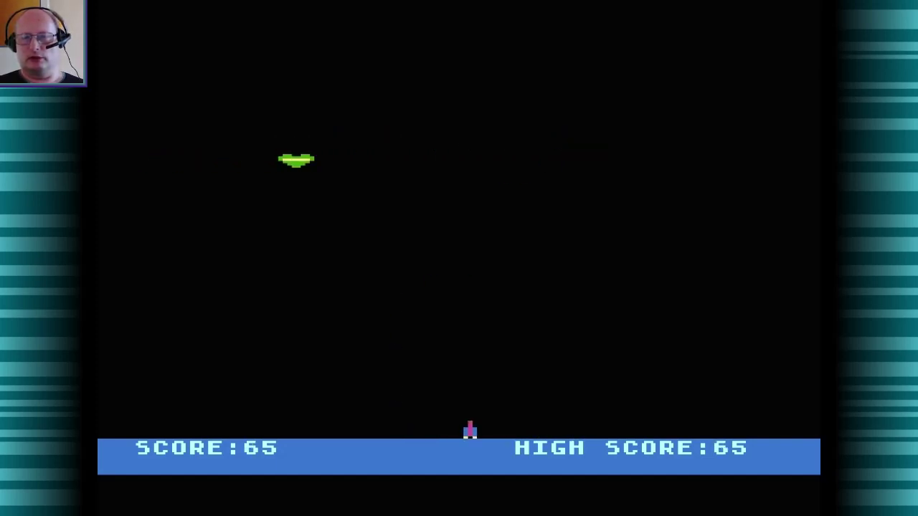
{"action": "key", "text": "space"}
{"action": "key", "text": "Right"}
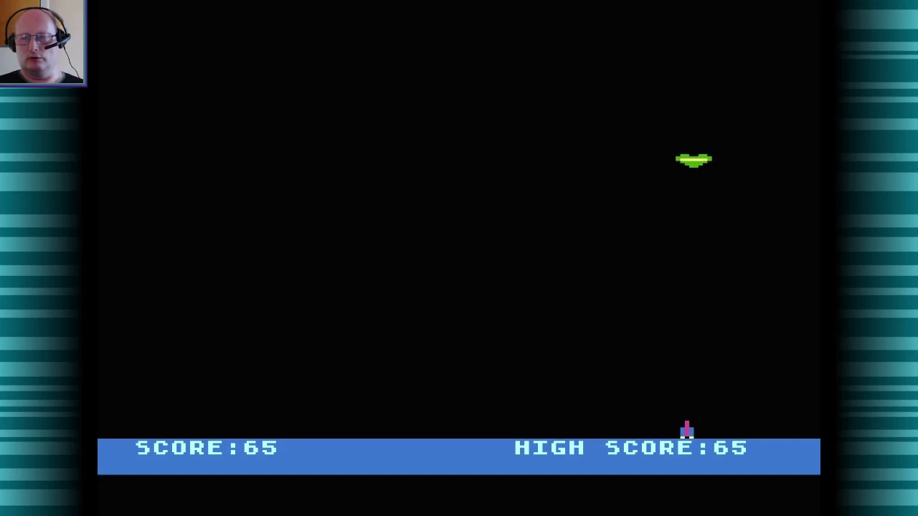
{"action": "key", "text": "Left"}
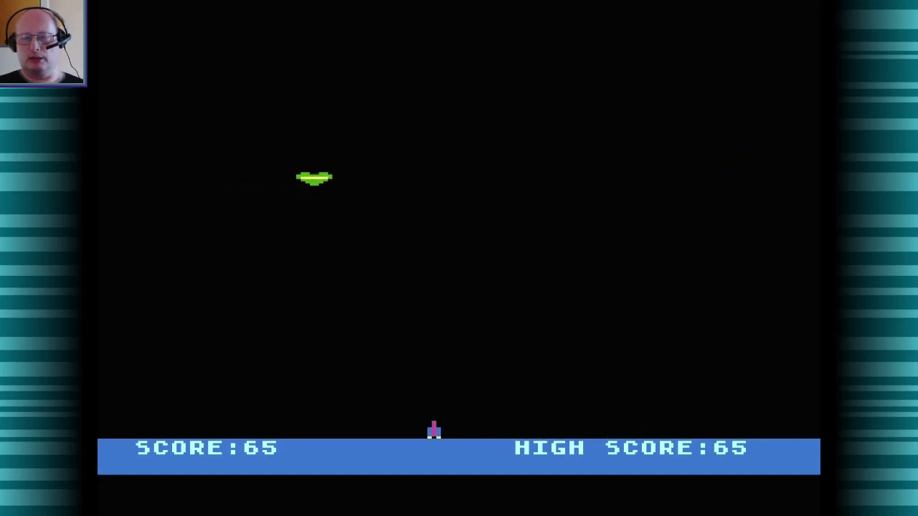
{"action": "key", "text": "space"}
{"action": "key", "text": "Right"}
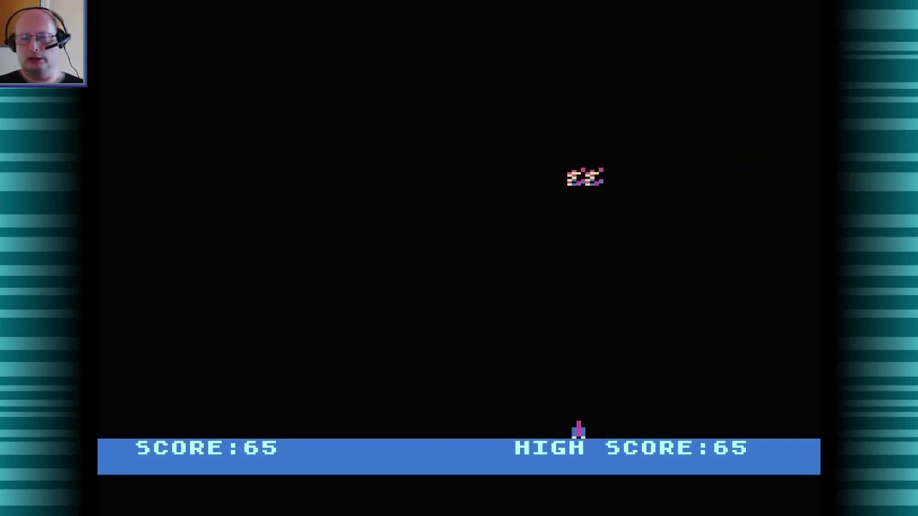
- Dart left and right under the descending aliens, firing upward at each
{"action": "key", "text": "Left"}
{"action": "key", "text": "Right"}
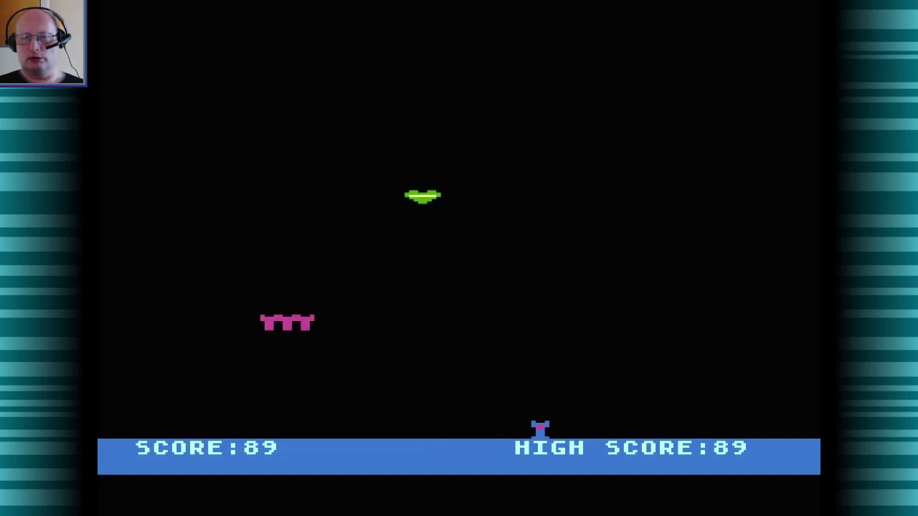
{"action": "key", "text": "Right"}
{"action": "key", "text": "space"}
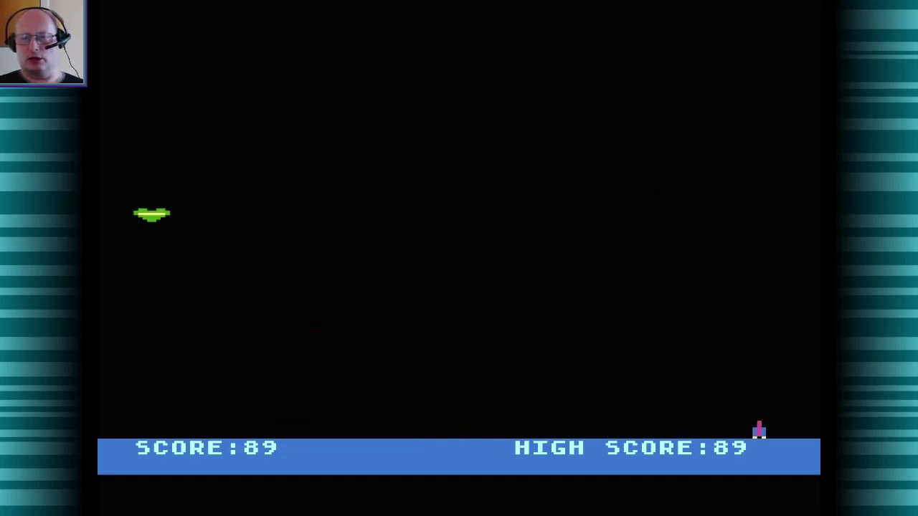
{"action": "key", "text": "Left"}
{"action": "key", "text": "Left"}
{"action": "key", "text": "space"}
{"action": "key", "text": "Right"}
{"action": "key", "text": "Right"}
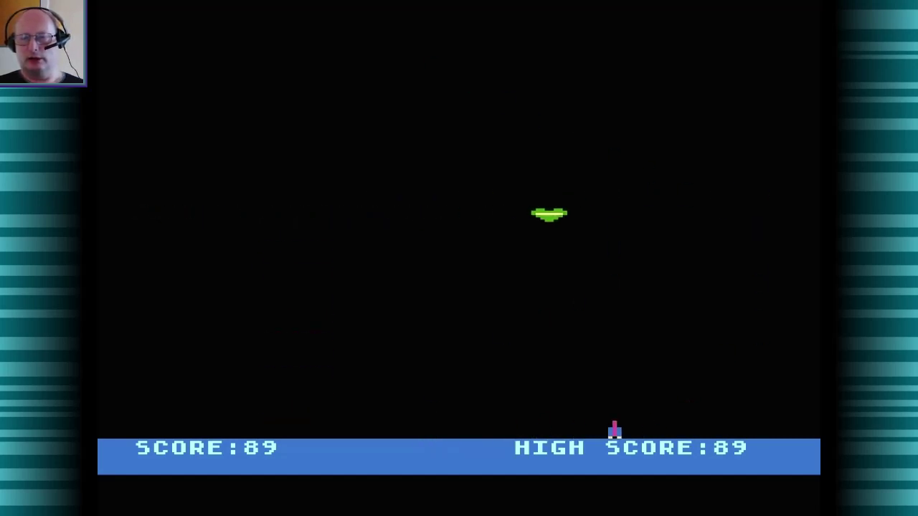
{"action": "key", "text": "Left"}
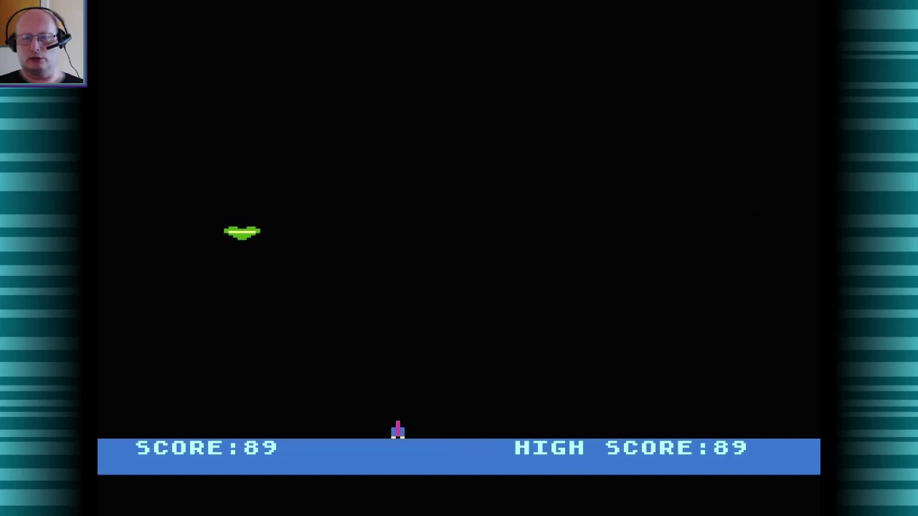
{"action": "key", "text": "Right"}
{"action": "key", "text": "space"}
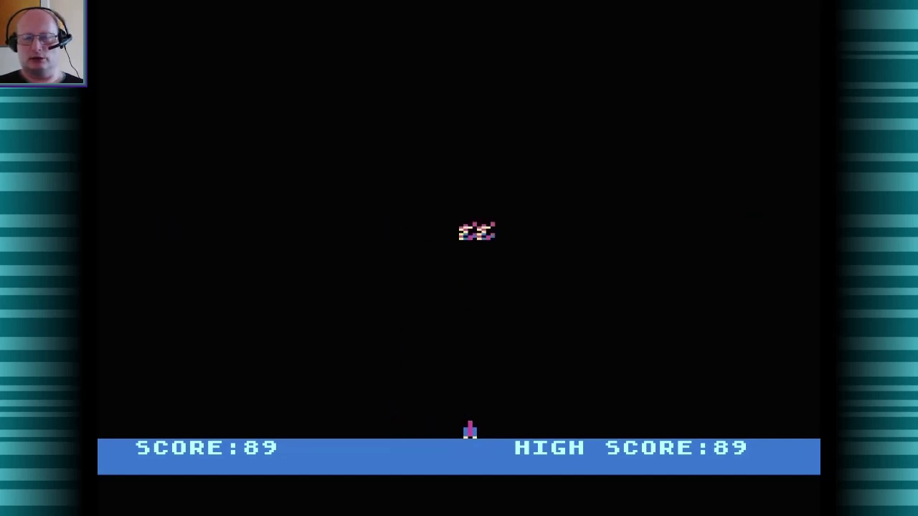
- Chase the new alien, firing at it and then retreating left
{"action": "key", "text": "Left"}
{"action": "key", "text": "Right"}
{"action": "key", "text": "space"}
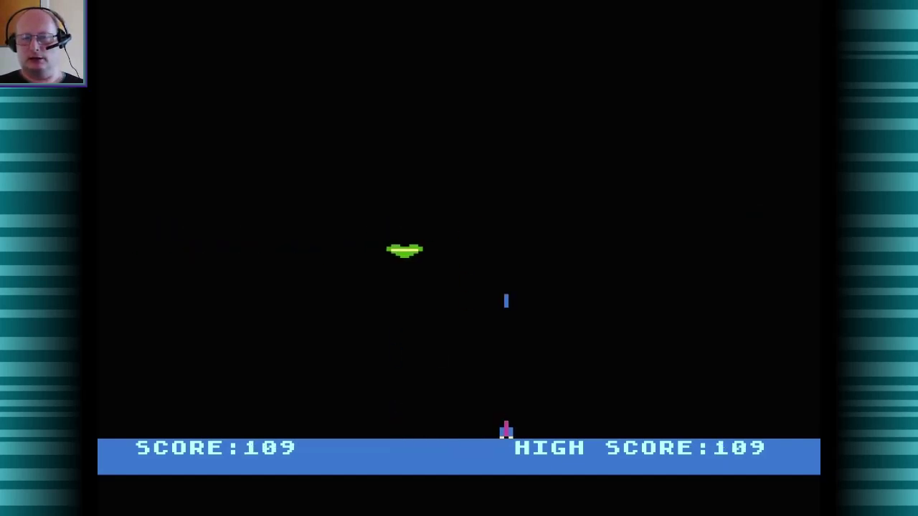
{"action": "key", "text": "Left"}
{"action": "key", "text": "Left"}
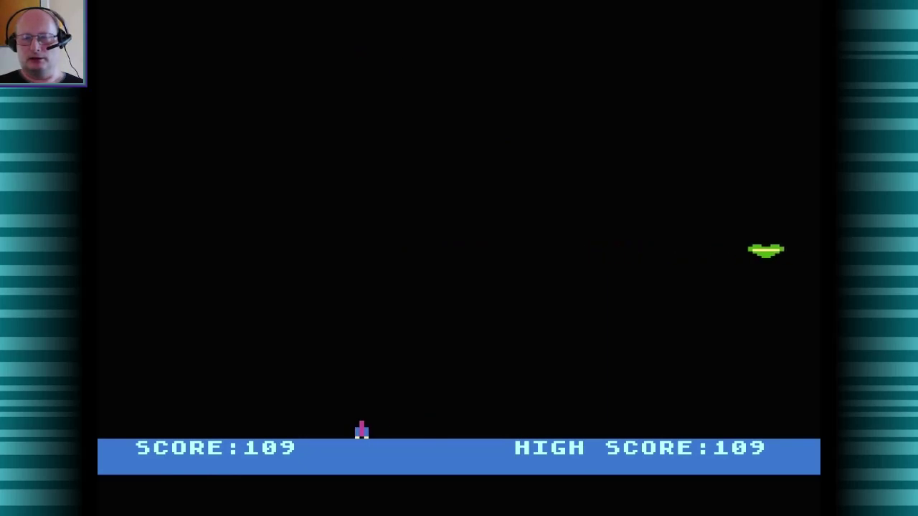
{"action": "key", "text": "Left"}
{"action": "key", "text": "space"}
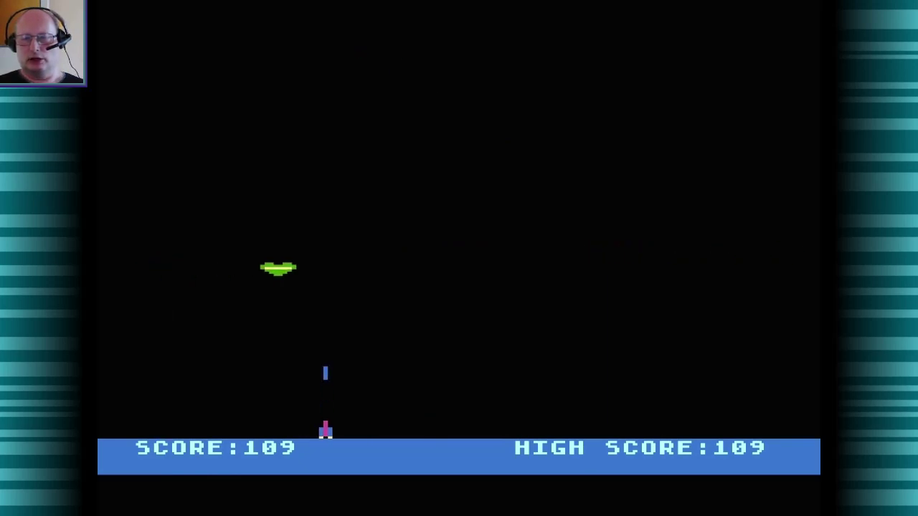
{"action": "key", "text": "Right"}
{"action": "key", "text": "Right"}
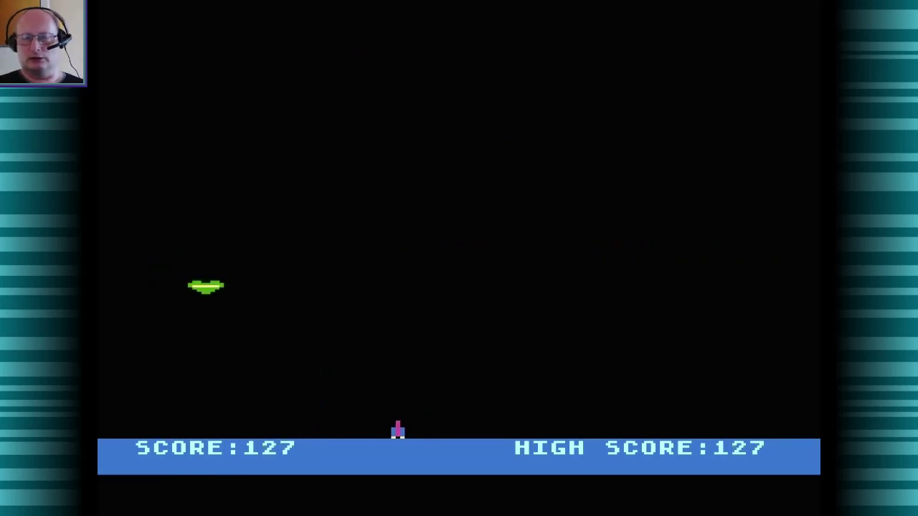
- Dodge back and forth beneath the alien to avoid its beam
{"action": "key", "text": "Left"}
{"action": "key", "text": "Right"}
{"action": "key", "text": "Right"}
{"action": "key", "text": "Left"}
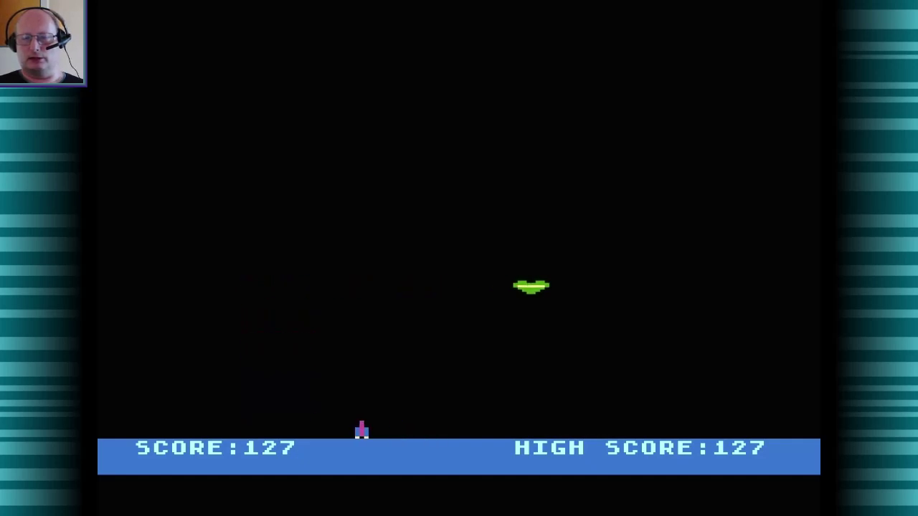
{"action": "key", "text": "Left"}
{"action": "key", "text": "Right"}
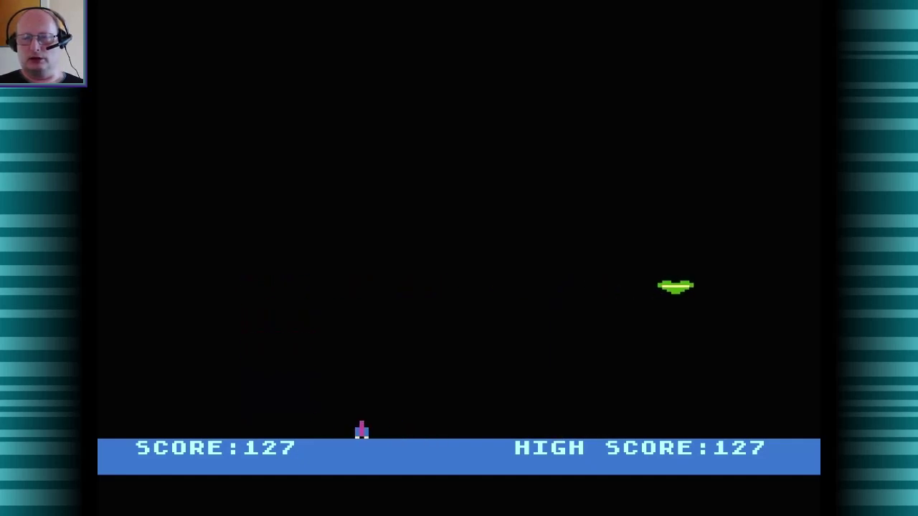
{"action": "key", "text": "Right"}
{"action": "key", "text": "Left"}
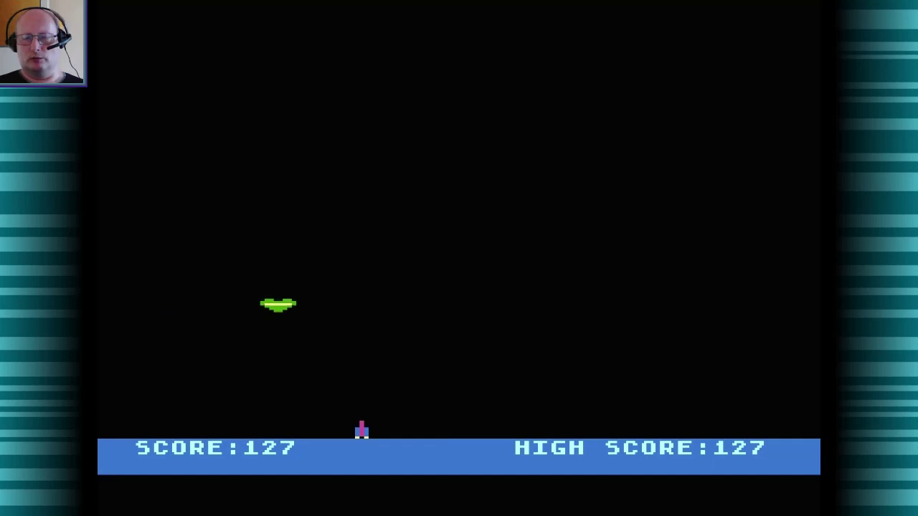
- Keep firing at the UFO above the cannon until the round ends at 127
{"action": "key", "text": "space"}
{"action": "key", "text": "Right"}
{"action": "key", "text": "Left"}
{"action": "key", "text": "Left"}
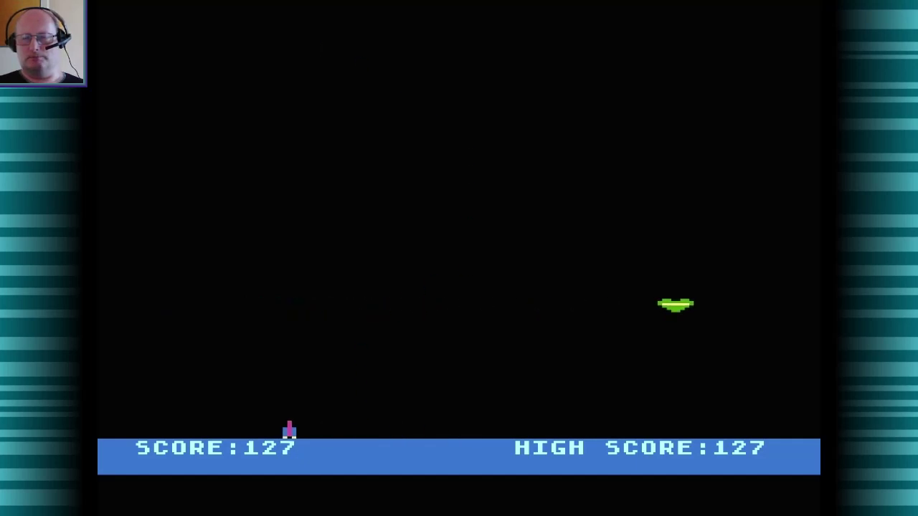
{"action": "key", "text": "Right"}
{"action": "key", "text": "space"}
{"action": "key", "text": "Right"}
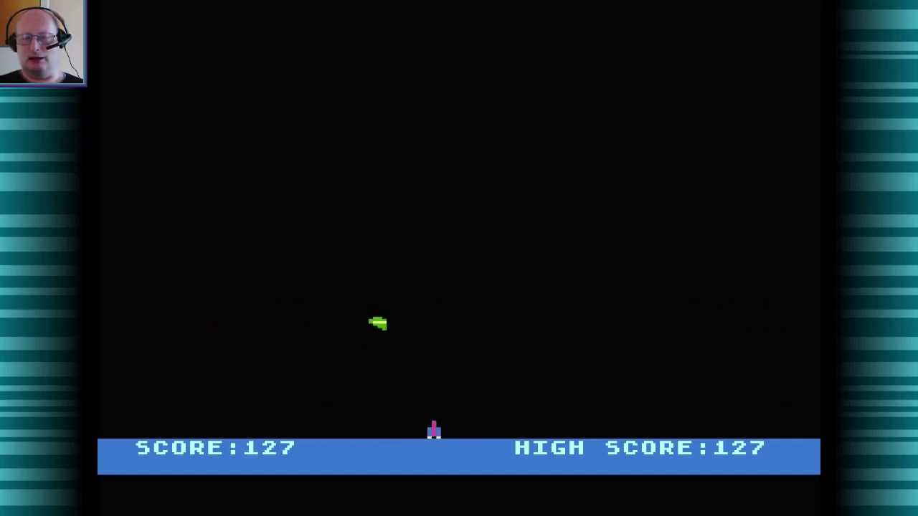
{"action": "key", "text": "Left"}
{"action": "key", "text": "space"}
{"action": "key", "text": "Right"}
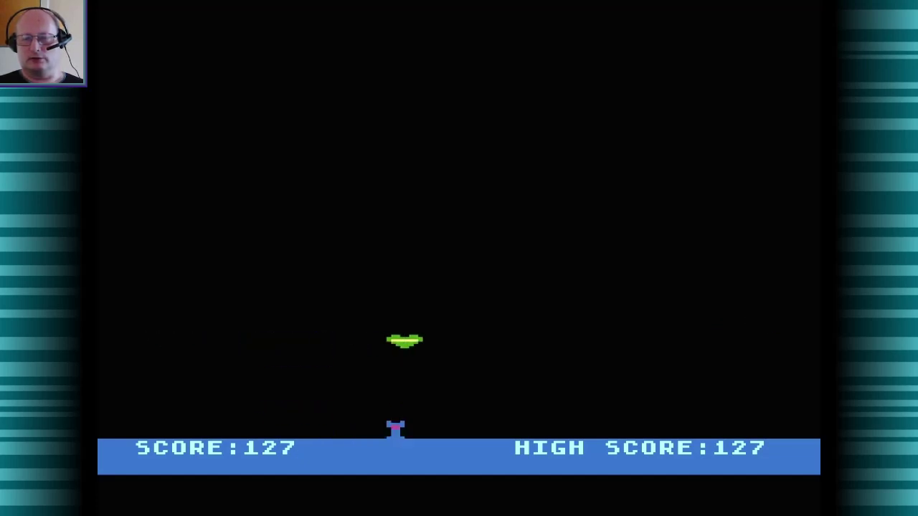
{"action": "key", "text": "space"}
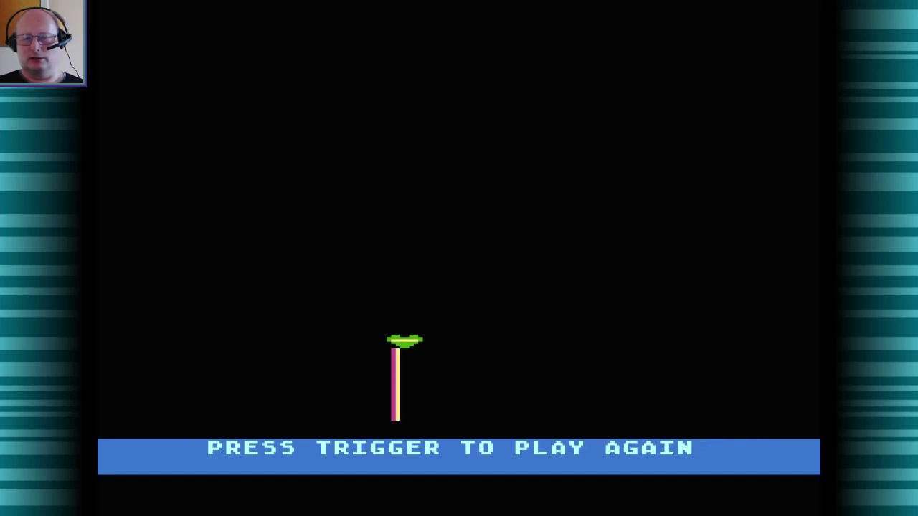
- Start a new game and fire while sliding the cannon under the UFO
{"action": "key", "text": "space"}
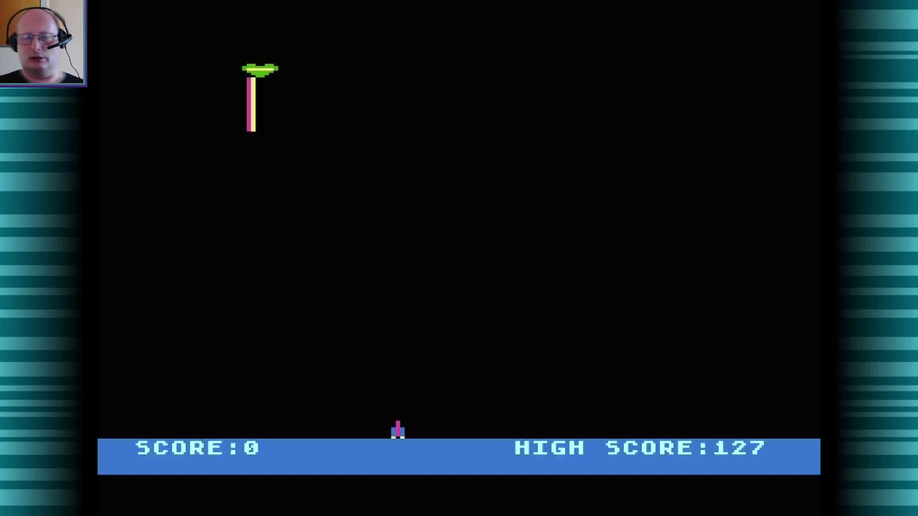
{"action": "key", "text": "Right"}
{"action": "key", "text": "space"}
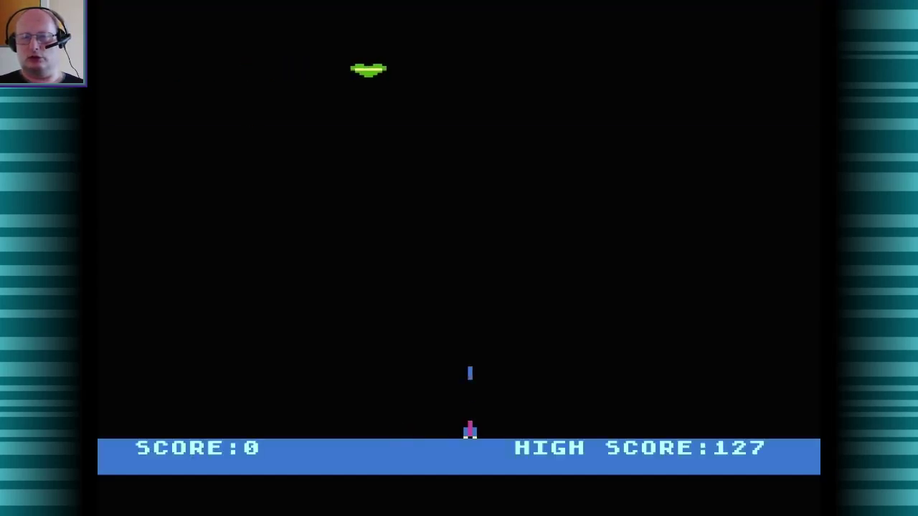
{"action": "key", "text": "Right"}
{"action": "key", "text": "Left"}
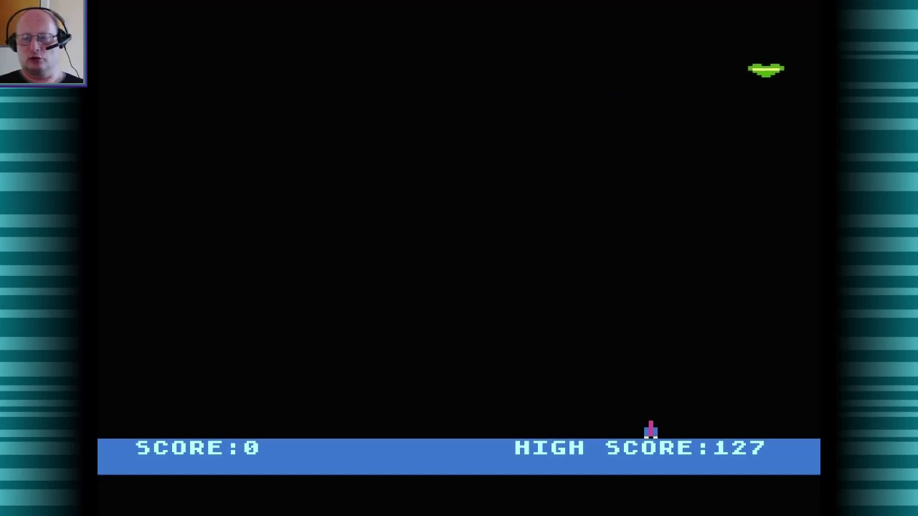
{"action": "key", "text": "Left"}
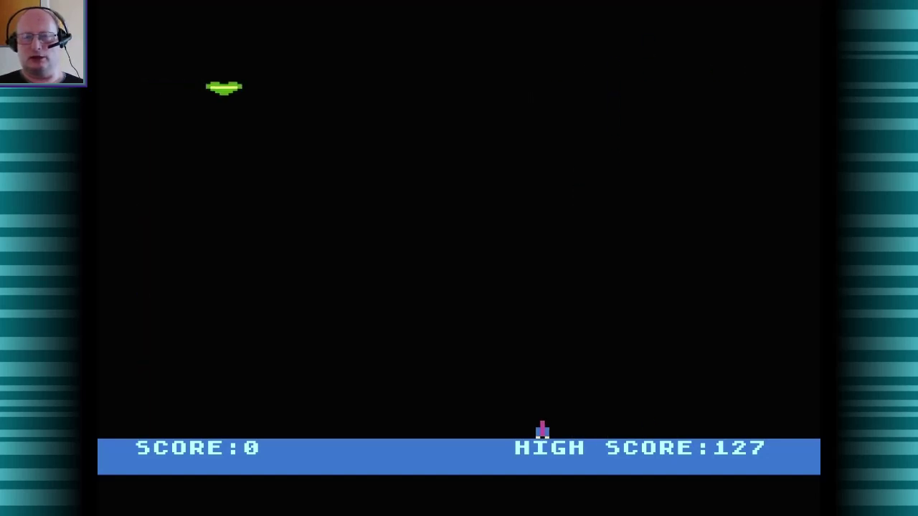
{"action": "key", "text": "space"}
- Track the UFO left and right and shoot it overhead
{"action": "key", "text": "Right"}
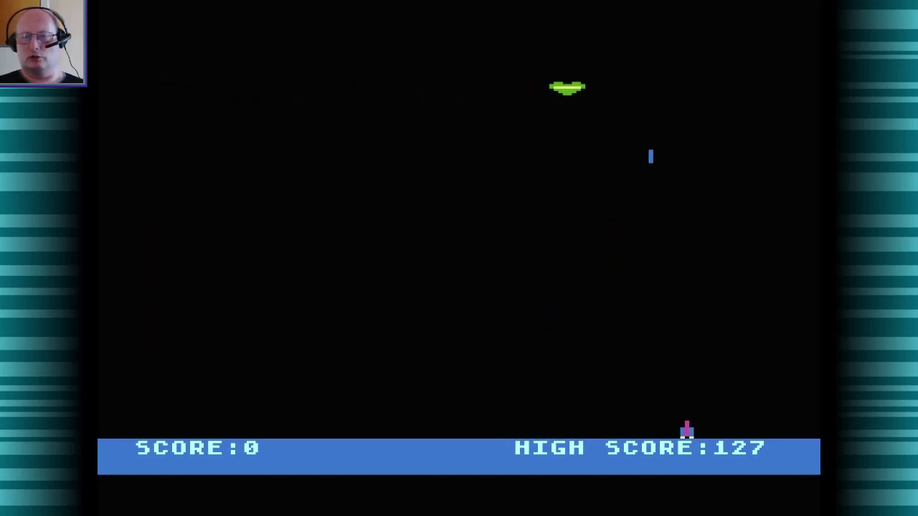
{"action": "key", "text": "Left"}
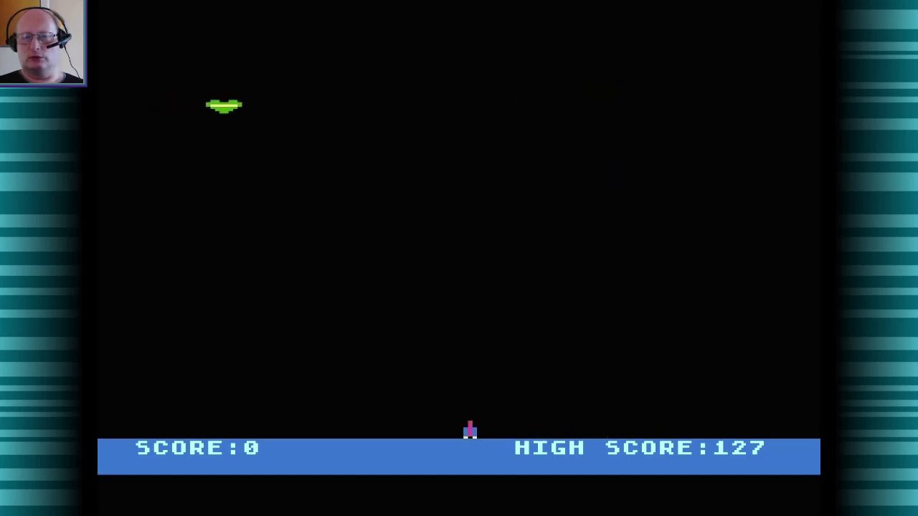
{"action": "key", "text": "space"}
{"action": "key", "text": "Right"}
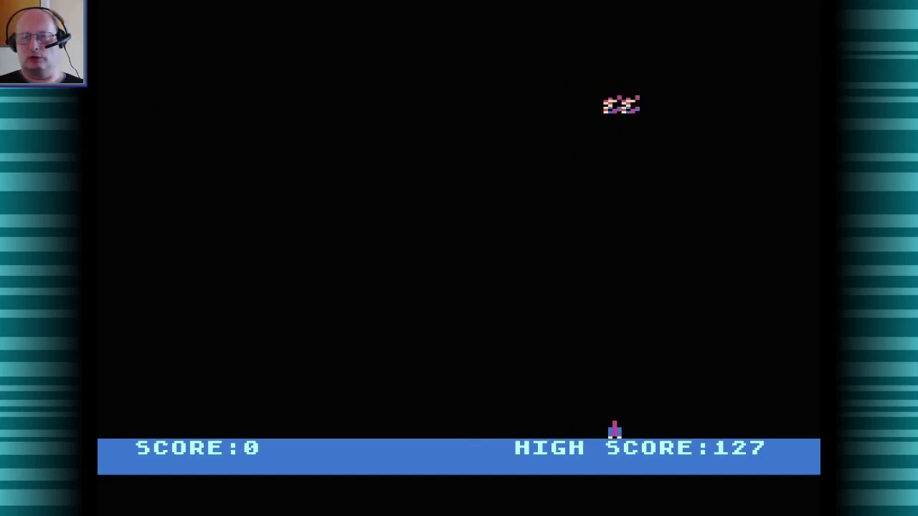
{"action": "key", "text": "Left"}
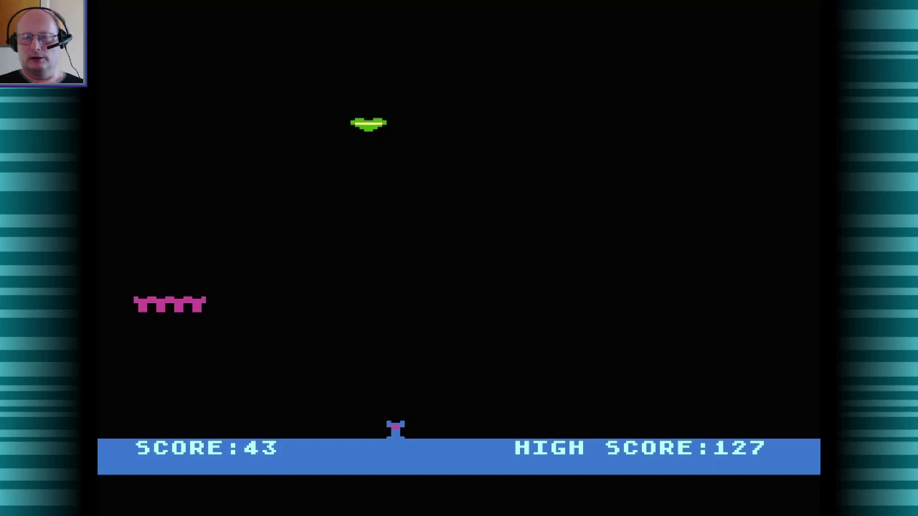
{"action": "key", "text": "Right"}
{"action": "key", "text": "space"}
- Shuffle the cannon under the UFO, shoot, then dodge its beam
{"action": "key", "text": "Right"}
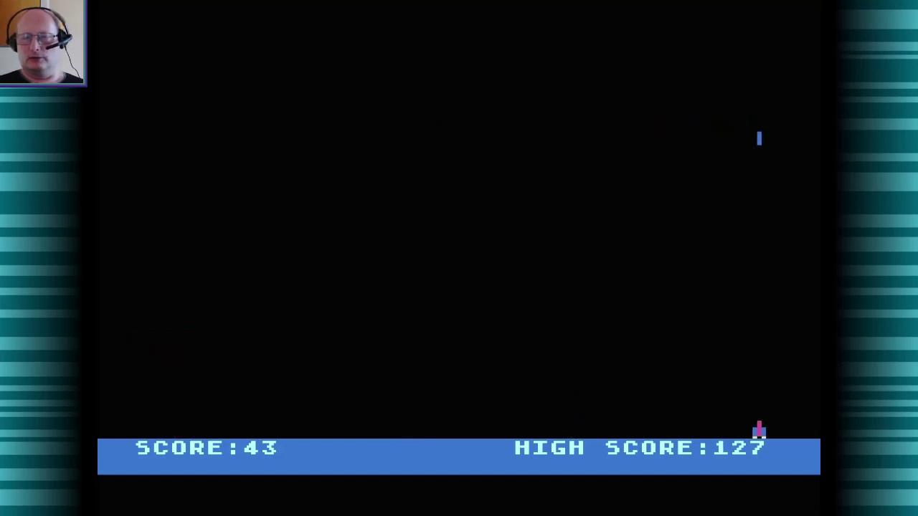
{"action": "key", "text": "Left"}
{"action": "key", "text": "Left"}
{"action": "key", "text": "Right"}
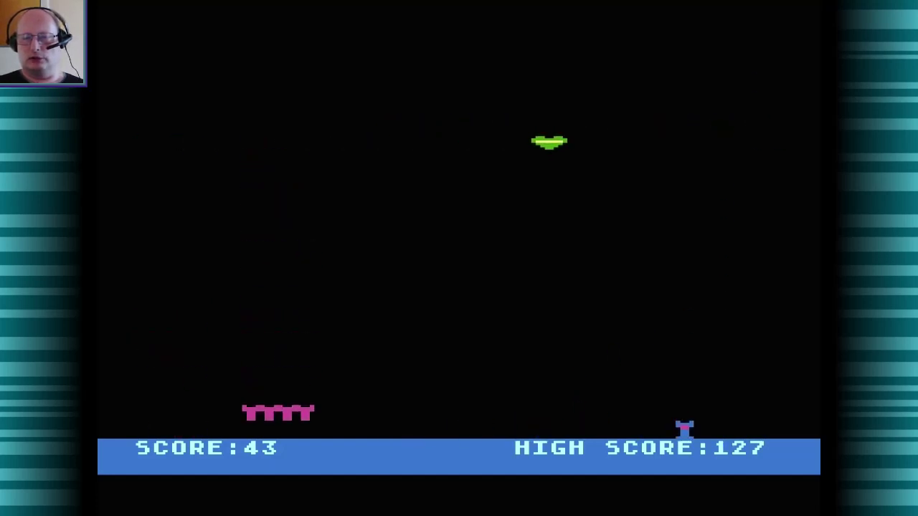
{"action": "key", "text": "space"}
{"action": "key", "text": "Right"}
{"action": "key", "text": "Left"}
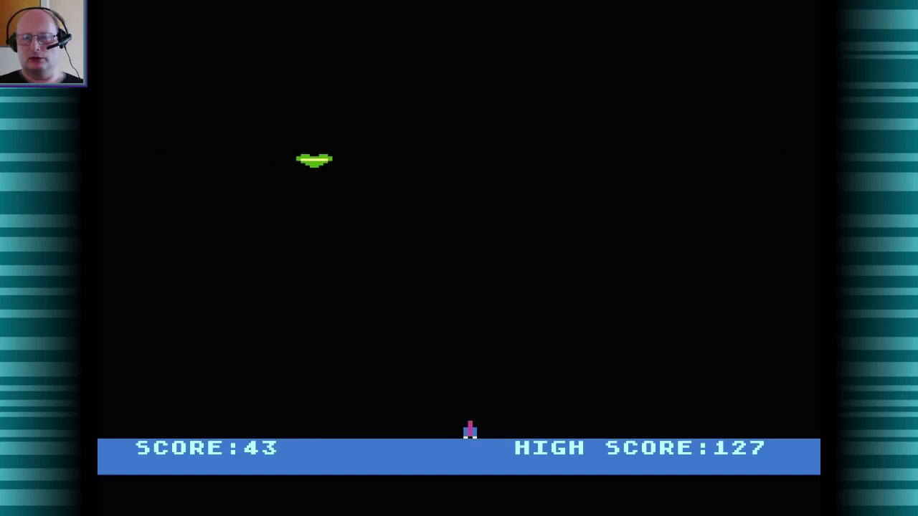
- Follow the UFO across the ground, firing repeated shots upward
{"action": "key", "text": "Right"}
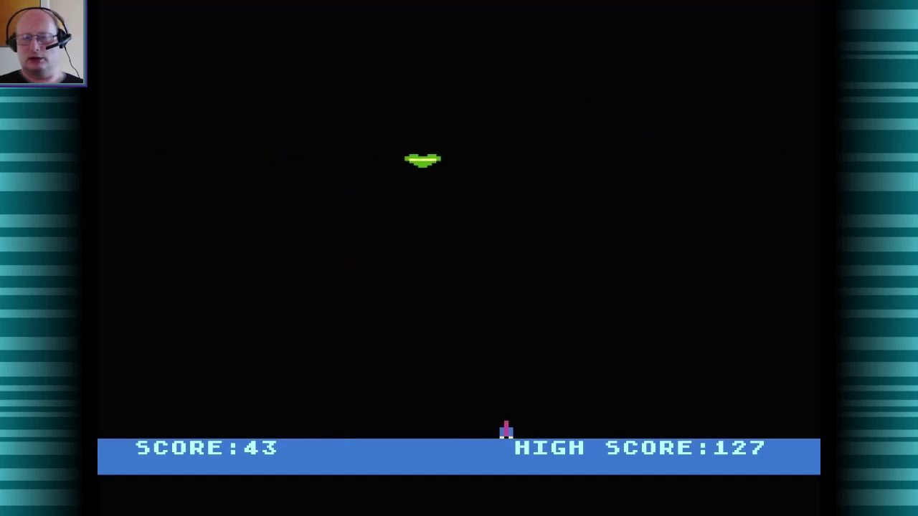
{"action": "key", "text": "space"}
{"action": "key", "text": "Right"}
{"action": "key", "text": "space"}
{"action": "key", "text": "Left"}
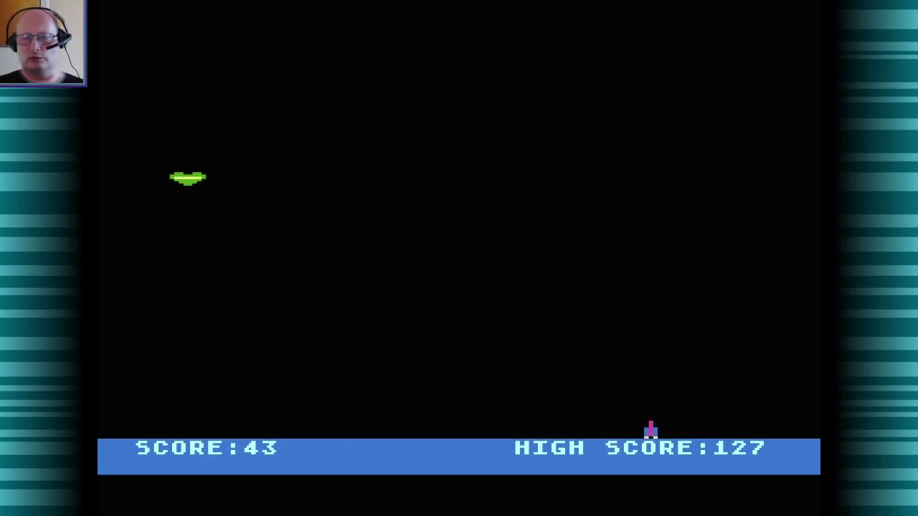
{"action": "key", "text": "Right"}
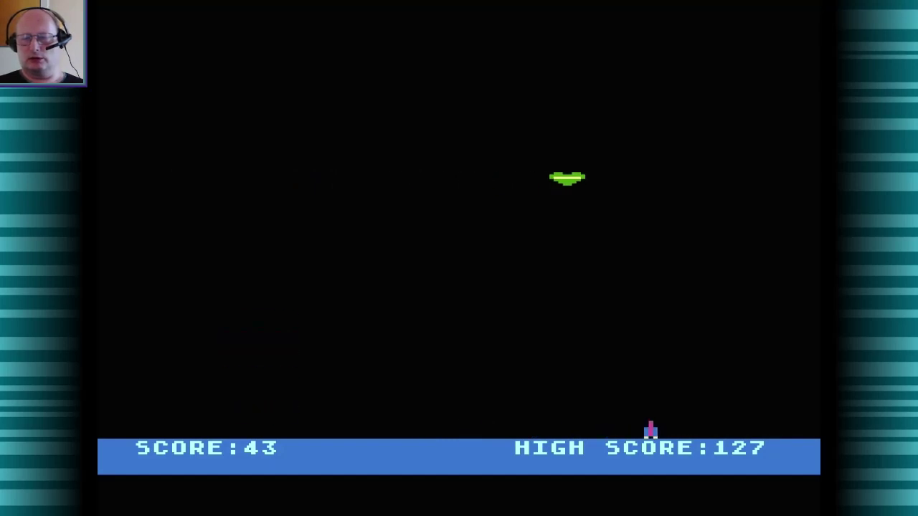
{"action": "key", "text": "space"}
{"action": "key", "text": "Left"}
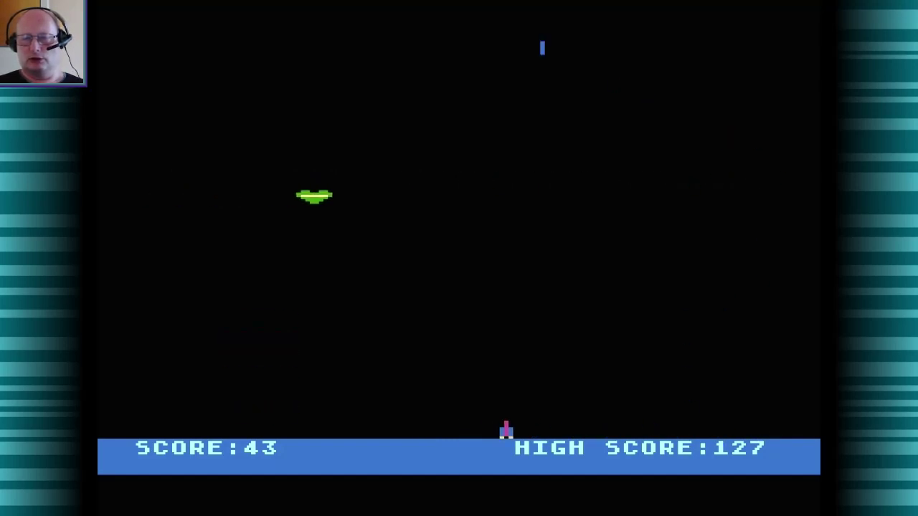
{"action": "key", "text": "Right"}
{"action": "key", "text": "space"}
{"action": "key", "text": "Right"}
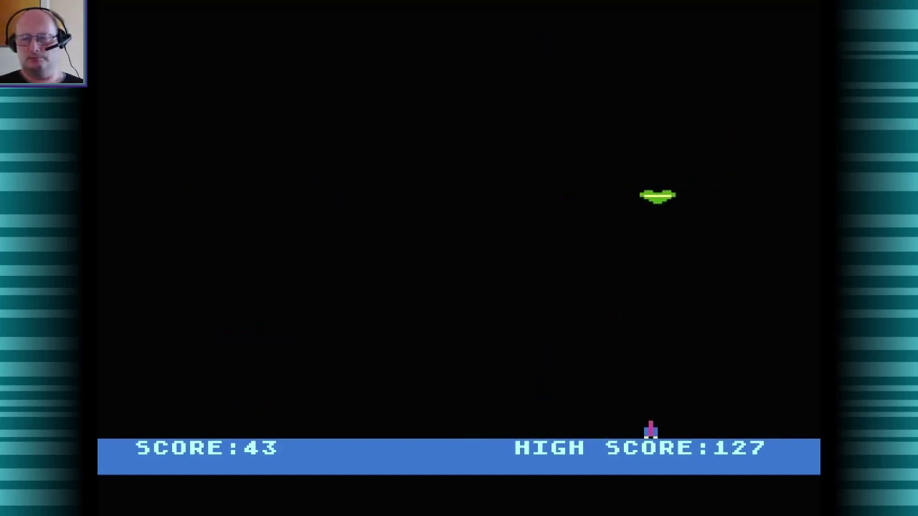
- After destroying the UFO, line up on the next one and shoot it
{"action": "key", "text": "Left"}
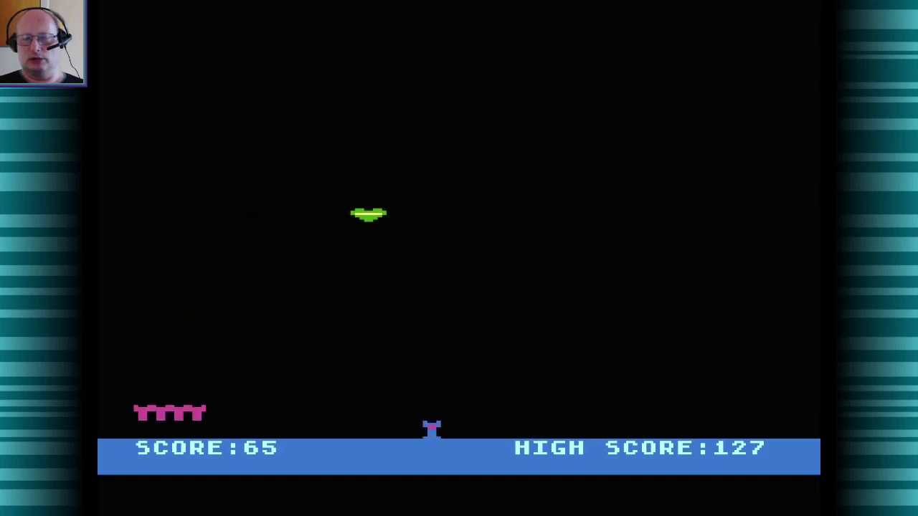
{"action": "key", "text": "Right"}
{"action": "key", "text": "space"}
{"action": "key", "text": "Right"}
{"action": "key", "text": "Left"}
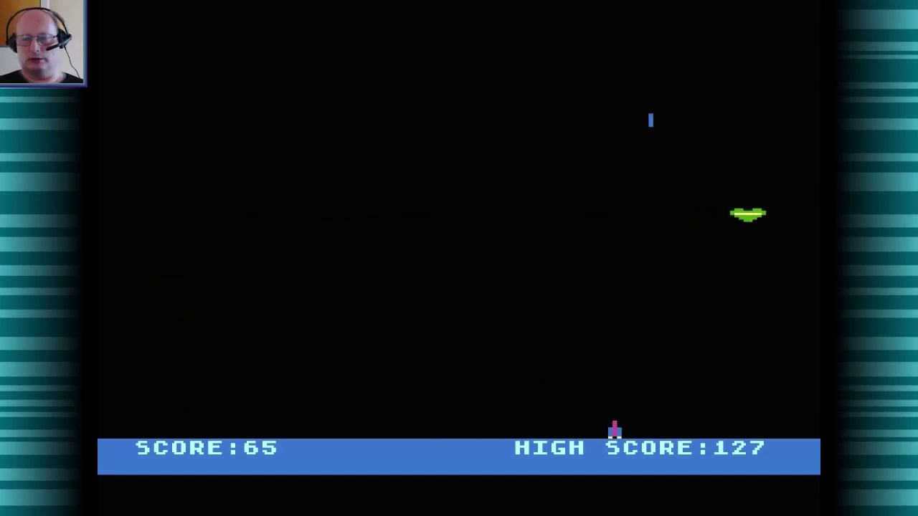
{"action": "key", "text": "Left"}
{"action": "key", "text": "space"}
{"action": "key", "text": "Right"}
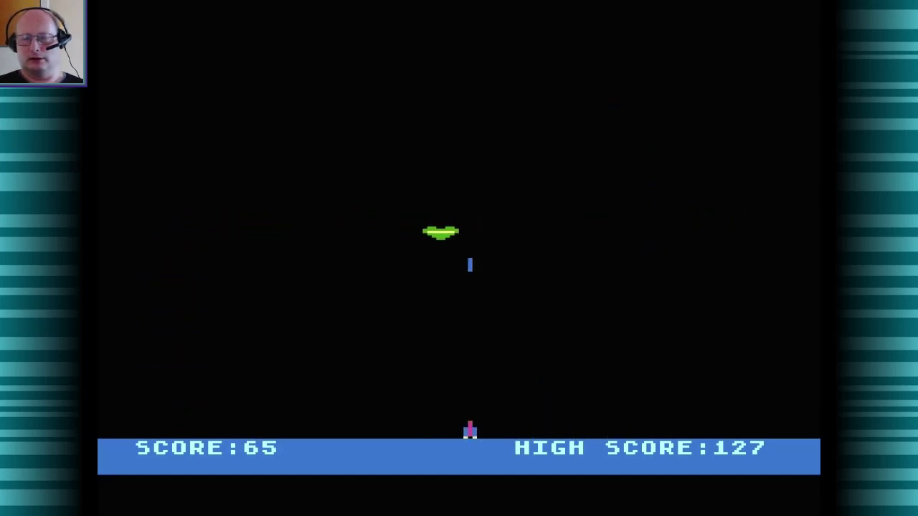
{"action": "key", "text": "Left"}
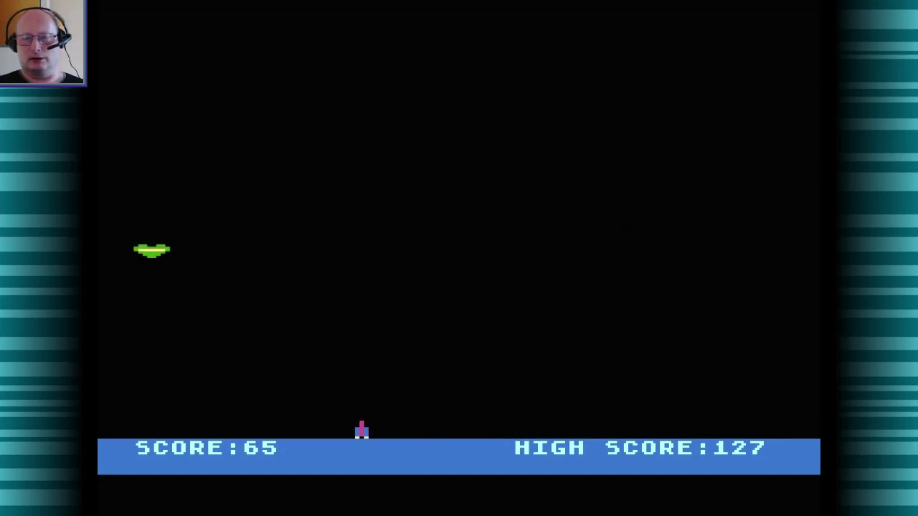
{"action": "key", "text": "space"}
{"action": "key", "text": "Right"}
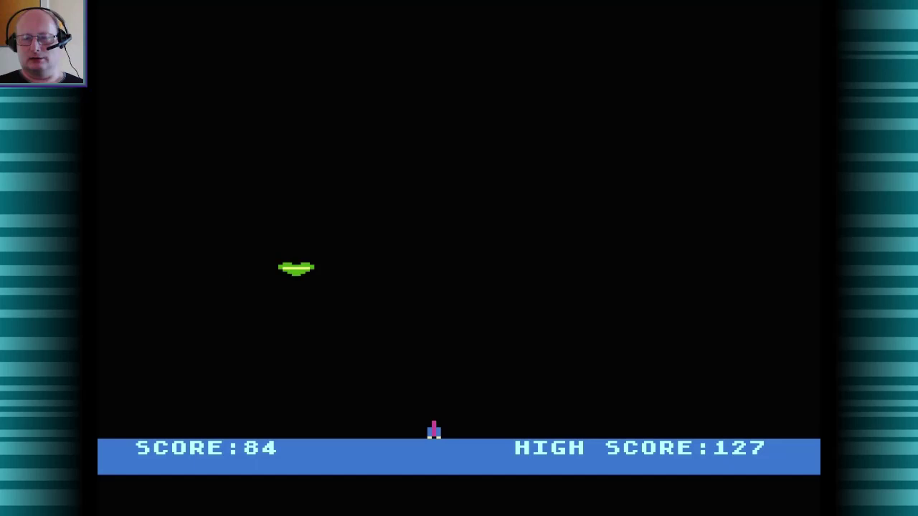
- Fire upward while stepping away from the beam and back toward the UFO
{"action": "key", "text": "space"}
{"action": "key", "text": "Right"}
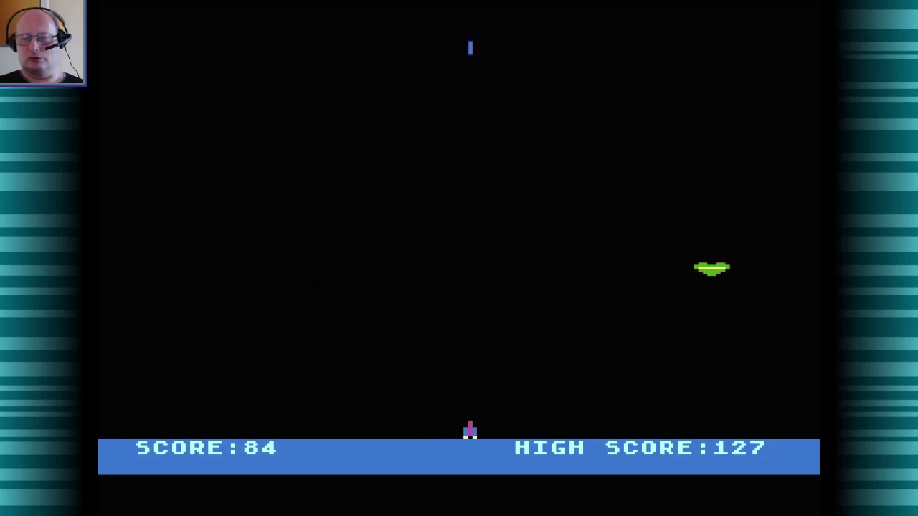
{"action": "key", "text": "Left"}
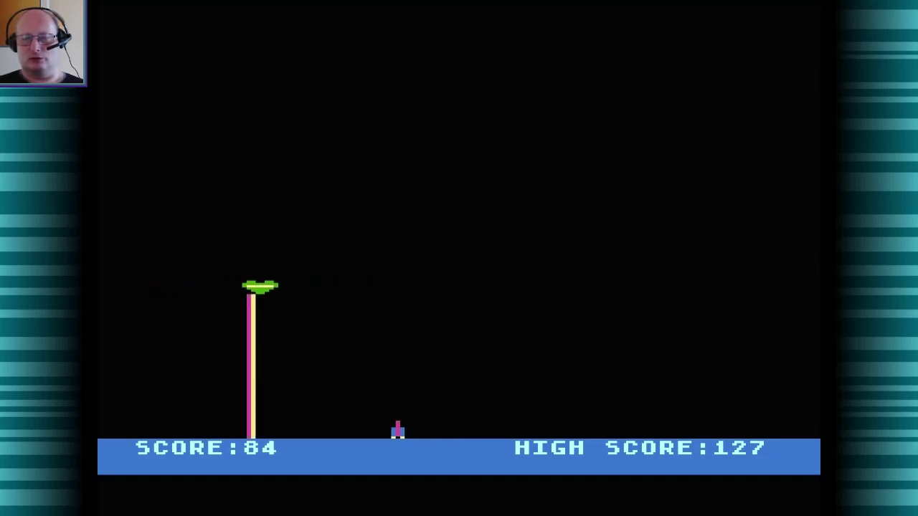
{"action": "key", "text": "Right"}
{"action": "key", "text": "space"}
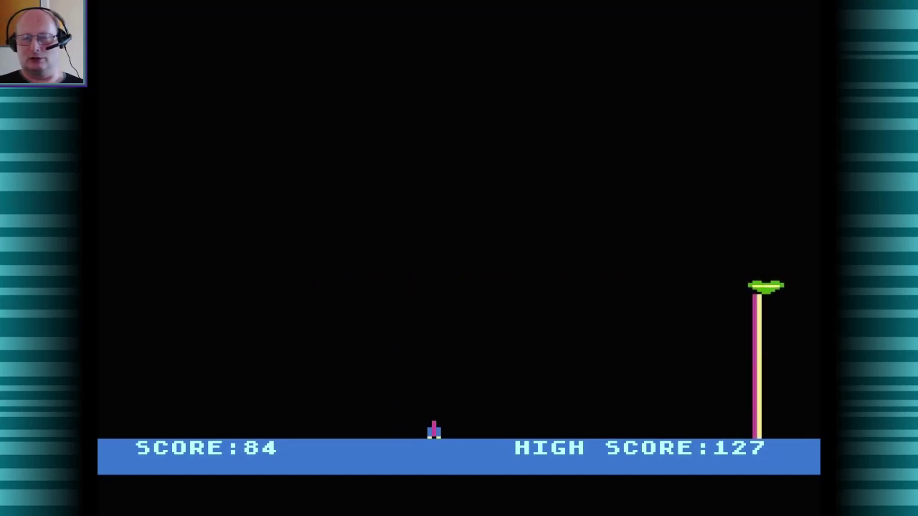
{"action": "key", "text": "Left"}
{"action": "key", "text": "space"}
{"action": "key", "text": "Right"}
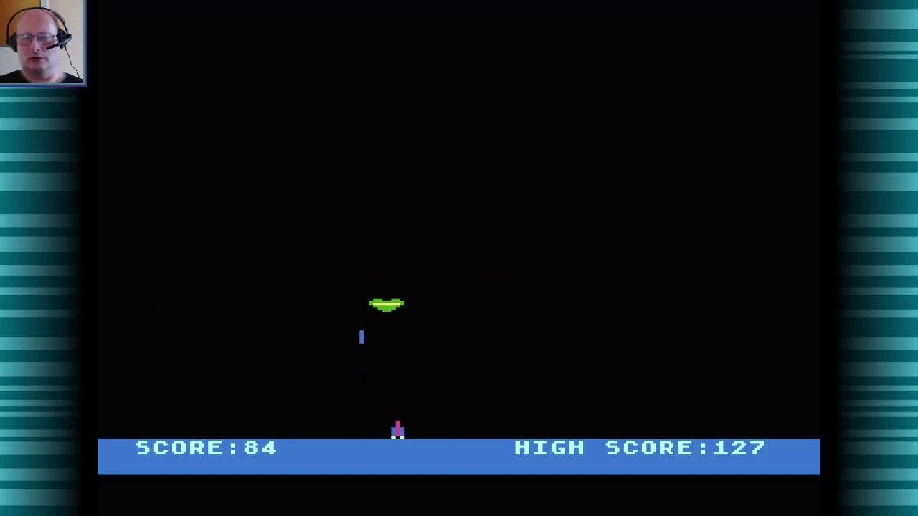
{"action": "key", "text": "Right"}
{"action": "key", "text": "Left"}
{"action": "key", "text": "space"}
{"action": "key", "text": "Left"}
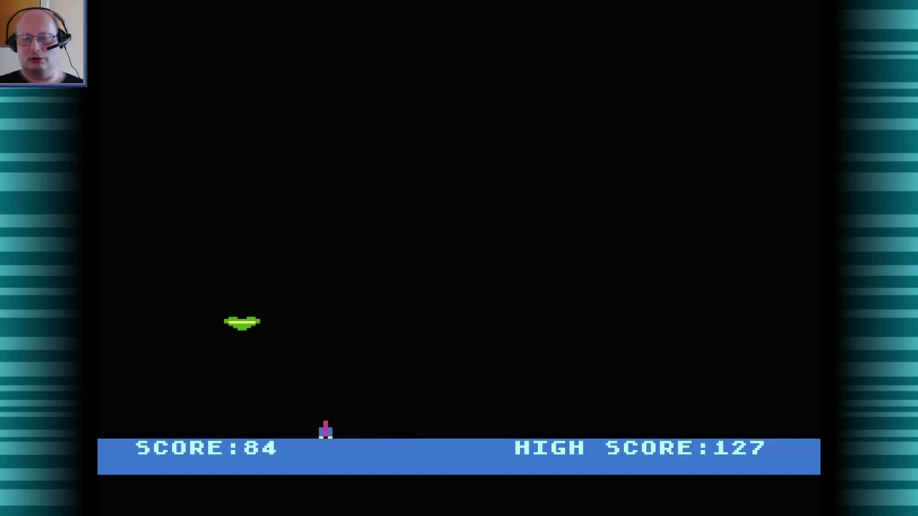
- Fire at the saucer and keep repositioning the cannon beneath it
{"action": "key", "text": "space"}
{"action": "key", "text": "Right"}
{"action": "key", "text": "Left"}
{"action": "key", "text": "Left"}
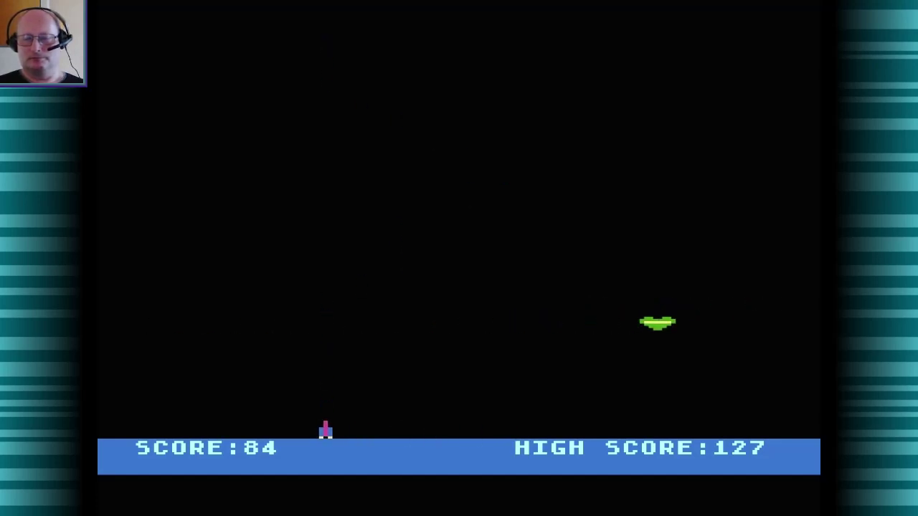
{"action": "key", "text": "Right"}
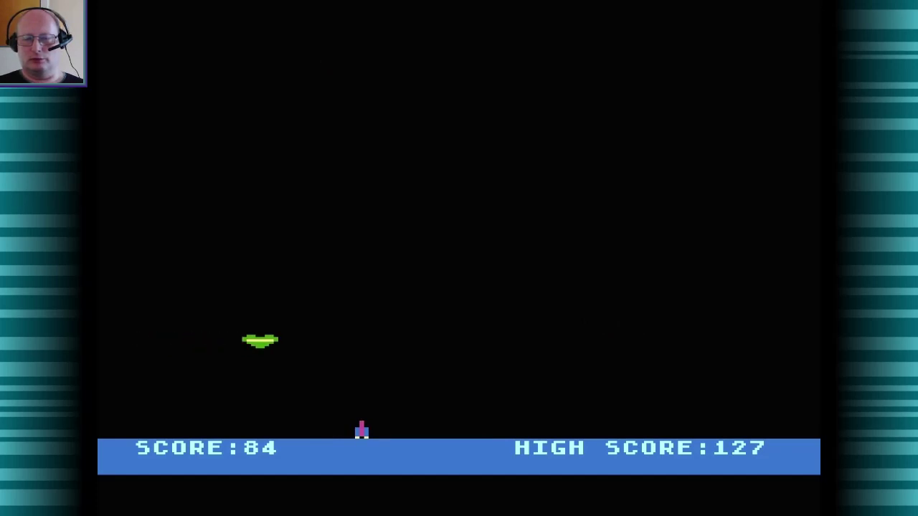
{"action": "key", "text": "space"}
{"action": "key", "text": "Right"}
{"action": "key", "text": "space"}
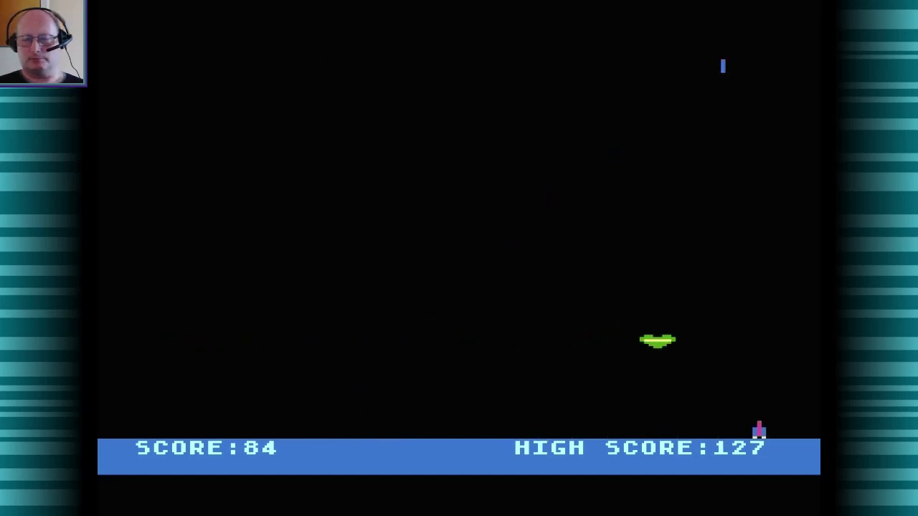
{"action": "key", "text": "Left"}
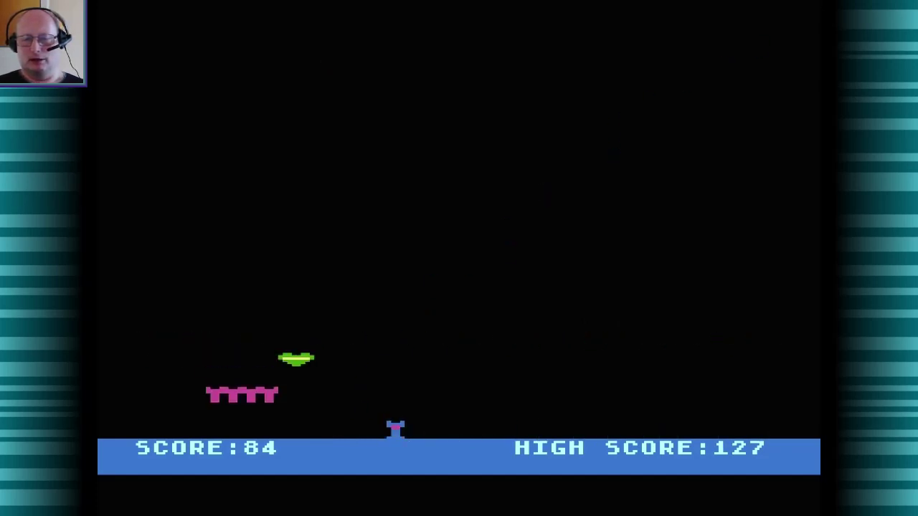
- Shoot the saucer just above the cannon as the round ends at 114
{"action": "key", "text": "space"}
{"action": "key", "text": "Right"}
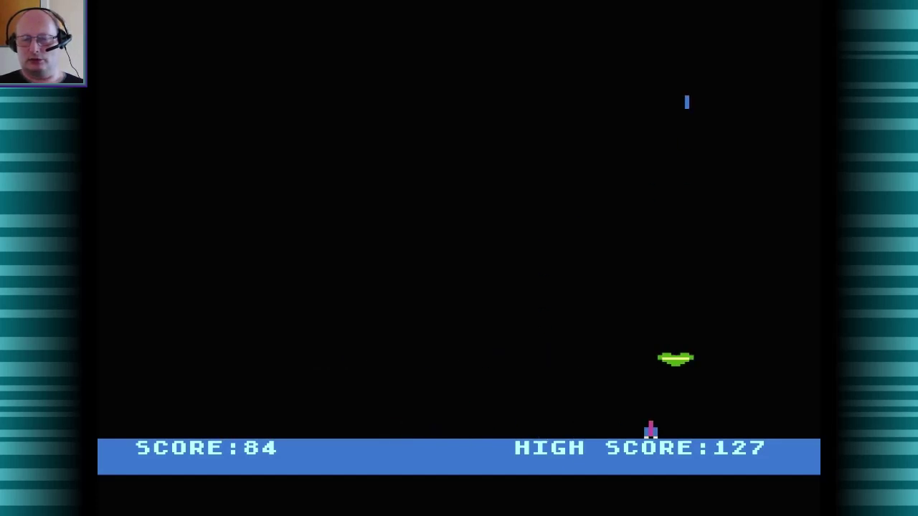
{"action": "key", "text": "Left"}
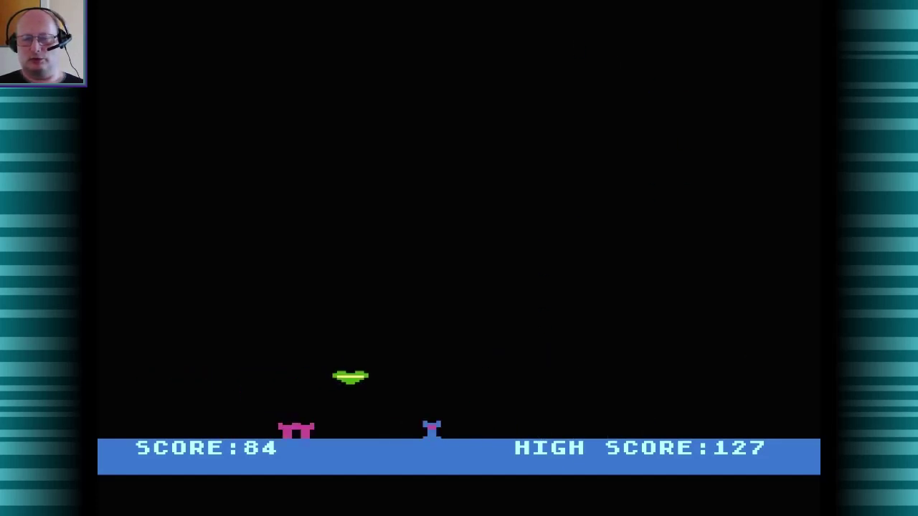
{"action": "key", "text": "space"}
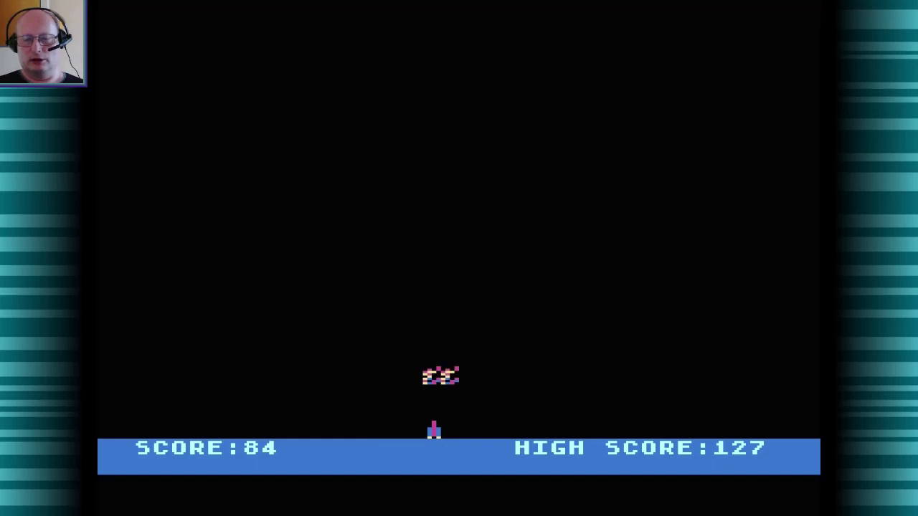
{"action": "key", "text": "Left"}
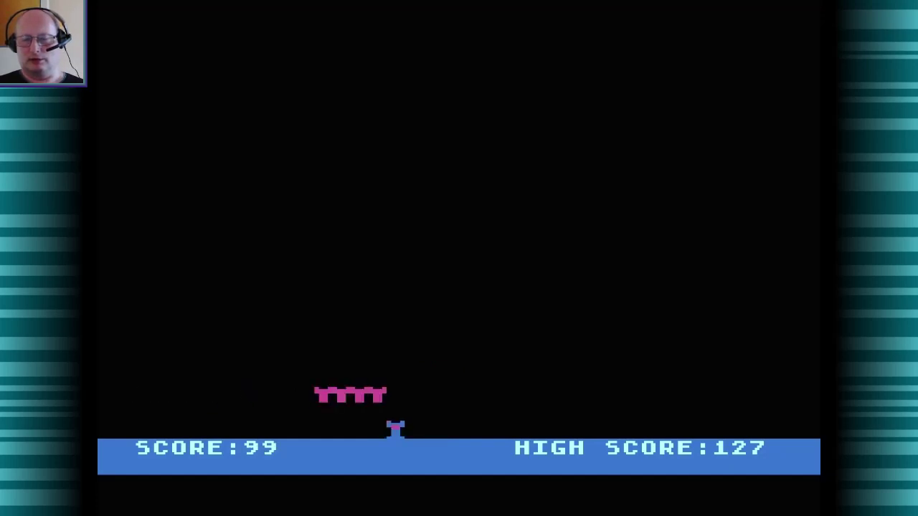
{"action": "key", "text": "space"}
{"action": "key", "text": "Right"}
- Nudge the cannon left at the 'PRESS TRIGGER TO PLAY AGAIN' prompt
{"action": "key", "text": "Left"}
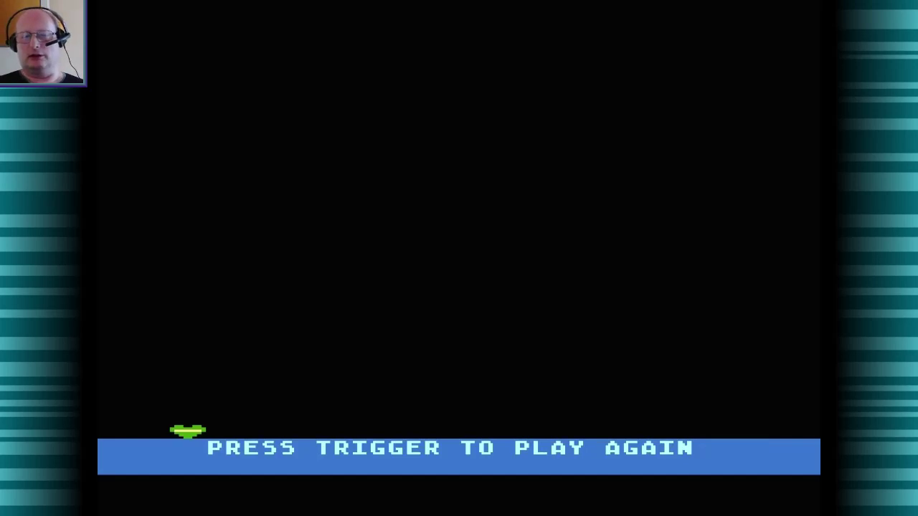
- Start a new Alien game and steer the cannon beneath the first saucer
{"action": "key", "text": "space"}
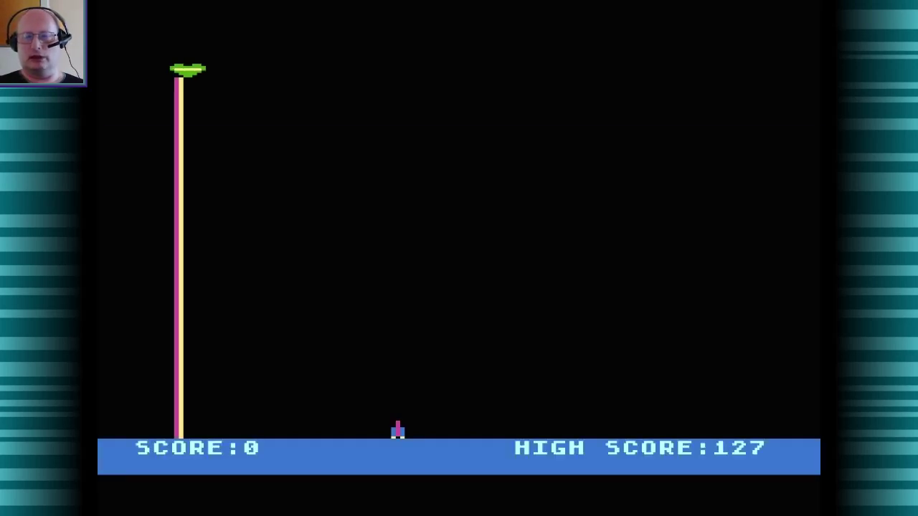
{"action": "key", "text": "Right"}
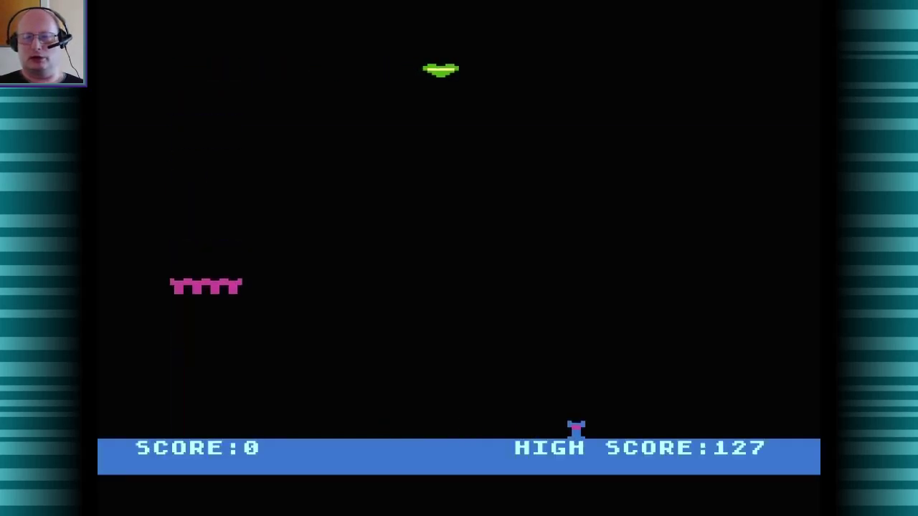
{"action": "key", "text": "Left"}
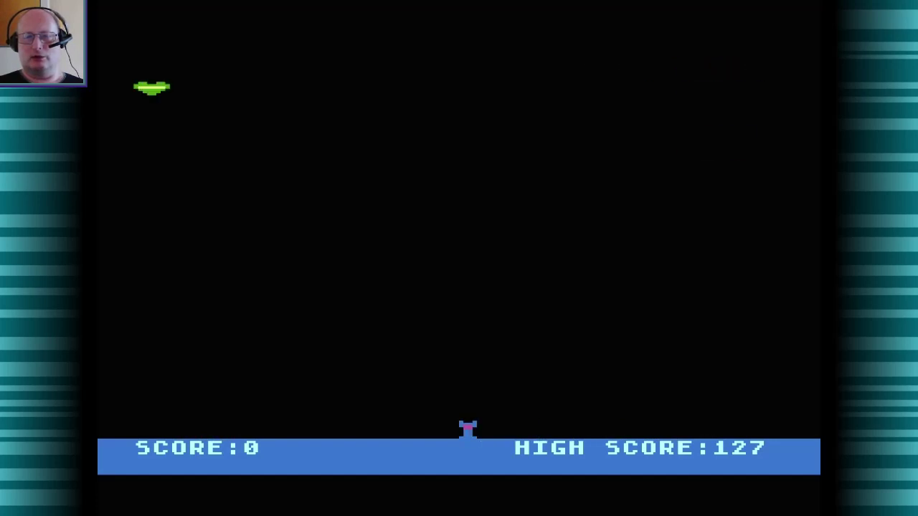
{"action": "key", "text": "Left"}
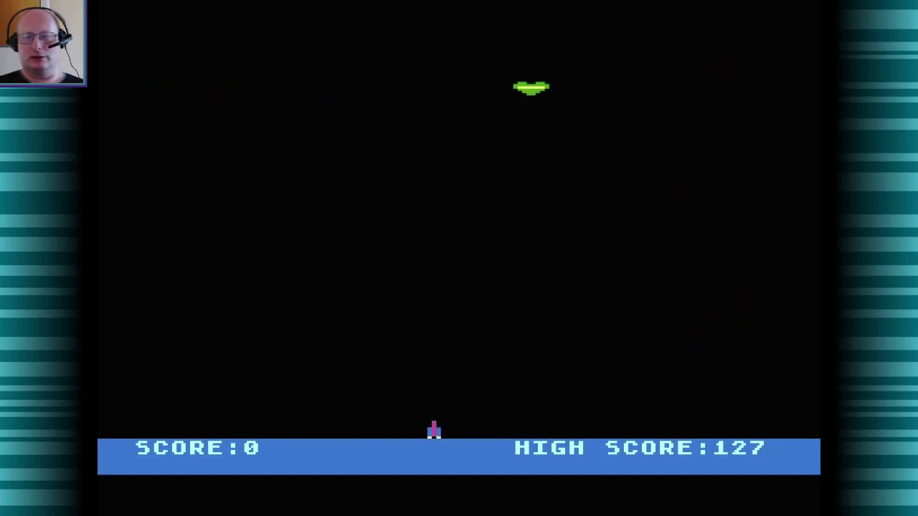
{"action": "key", "text": "Left"}
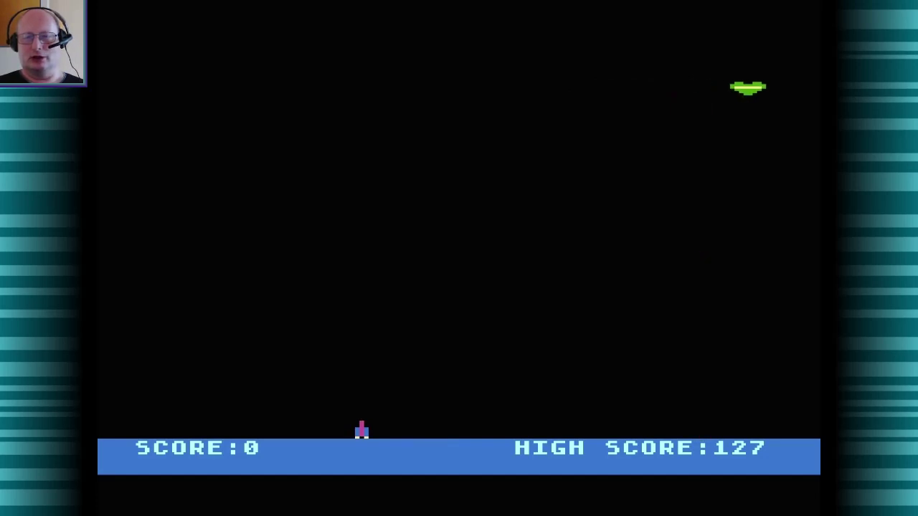
{"action": "key", "text": "Left"}
{"action": "key", "text": "Right"}
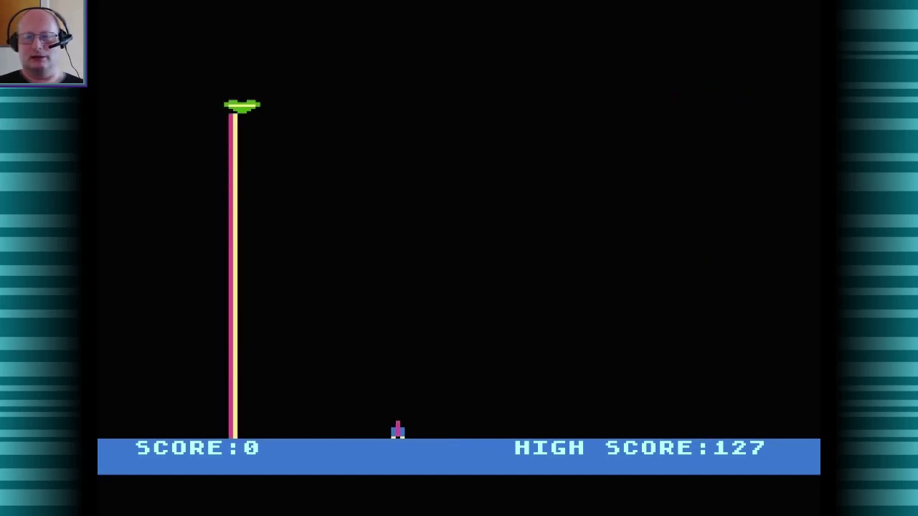
- Shoot at the saucer, then move under the next saucer and fire again
{"action": "key", "text": "space"}
{"action": "key", "text": "Right"}
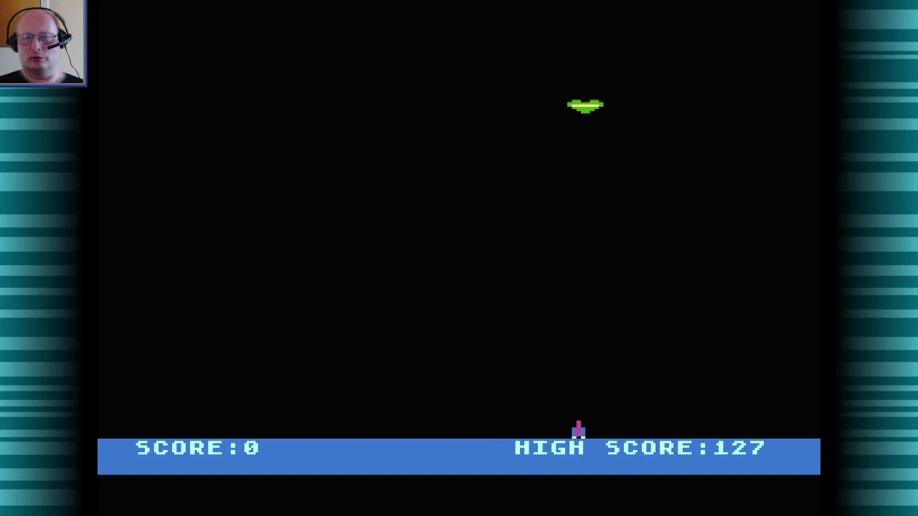
{"action": "key", "text": "Left"}
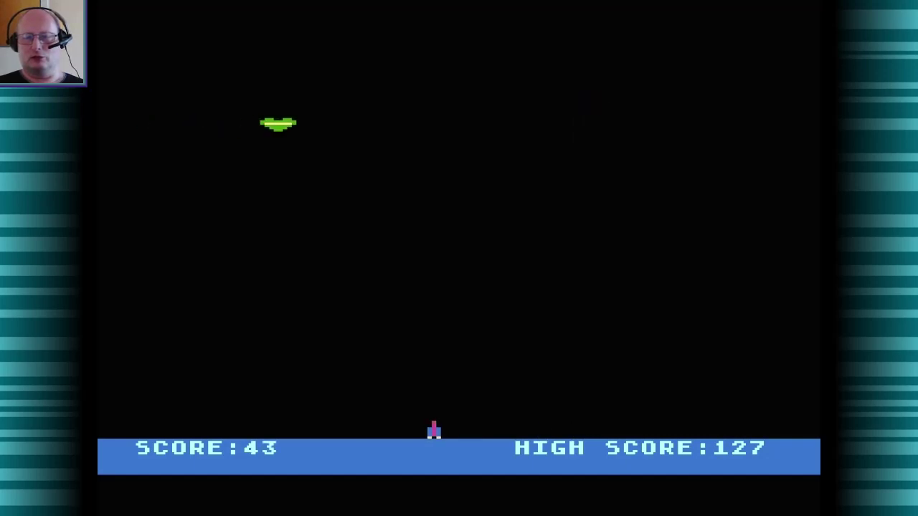
{"action": "key", "text": "space"}
{"action": "key", "text": "Right"}
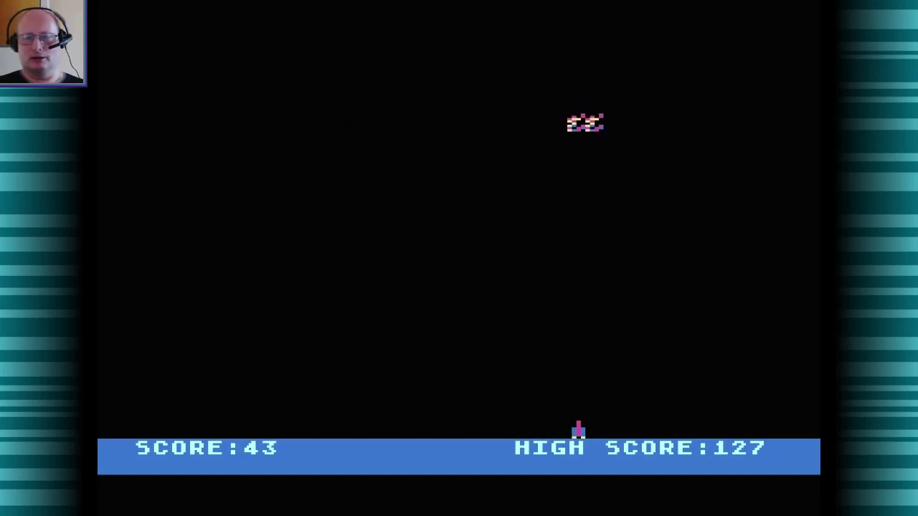
- Dodge the saucer's beam, then fire two shots upward
{"action": "key", "text": "Left"}
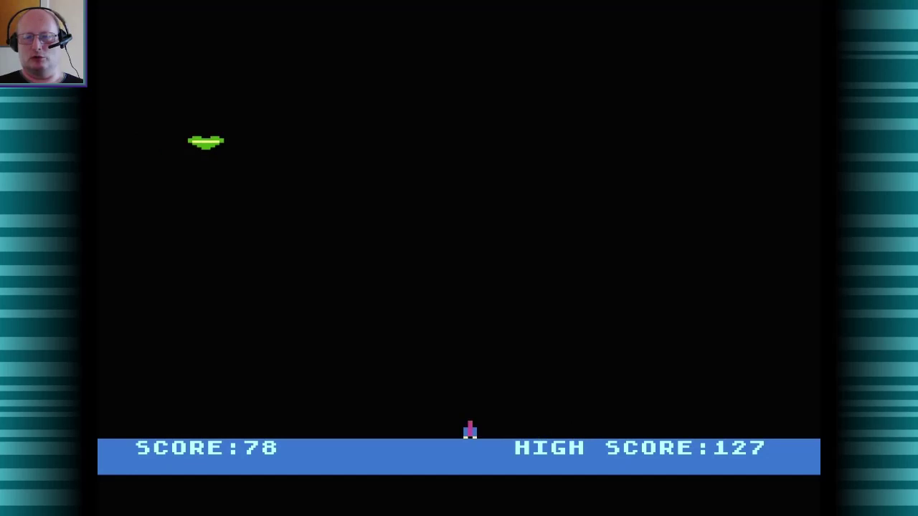
{"action": "key", "text": "Right"}
{"action": "key", "text": "space"}
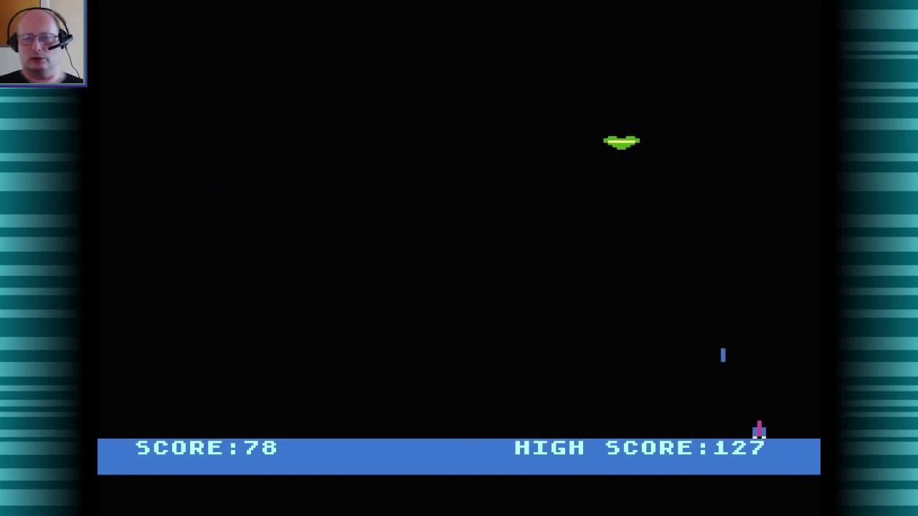
{"action": "key", "text": "space"}
- Line up under the saucer and shoot while sliding right
{"action": "key", "text": "Left"}
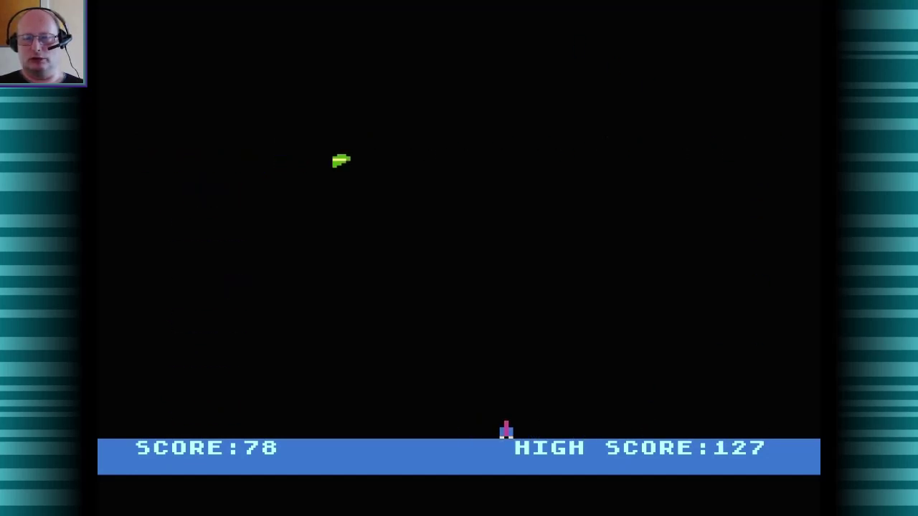
{"action": "key", "text": "Right"}
{"action": "key", "text": "space"}
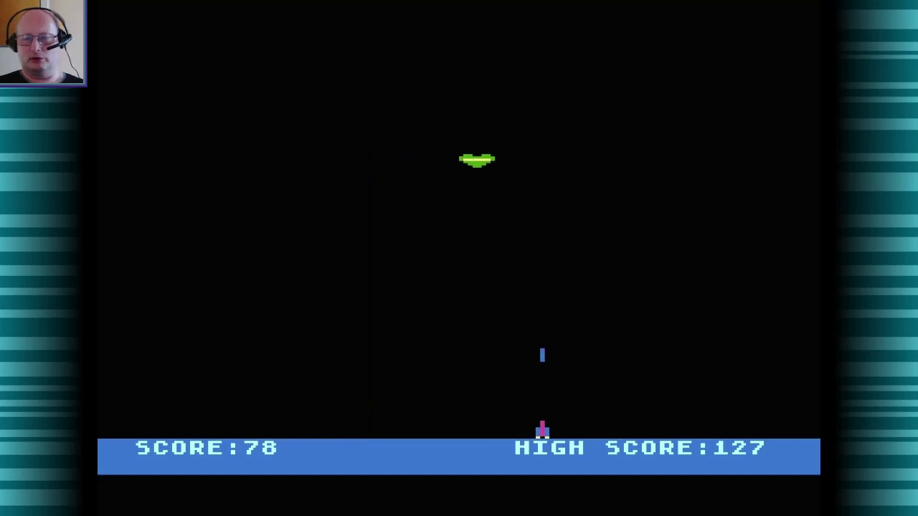
{"action": "key", "text": "Right"}
{"action": "key", "text": "Right"}
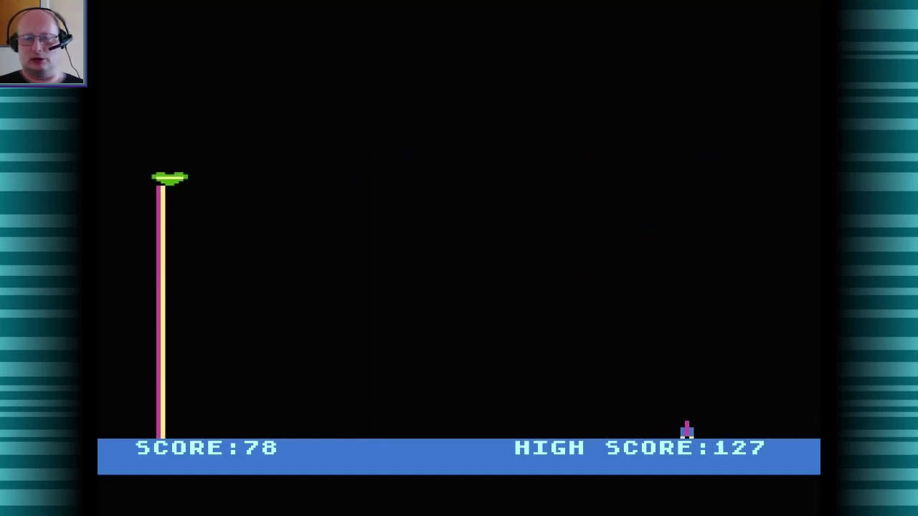
- Track the saucer left and right, firing a shot at it
{"action": "key", "text": "Left"}
{"action": "key", "text": "Left"}
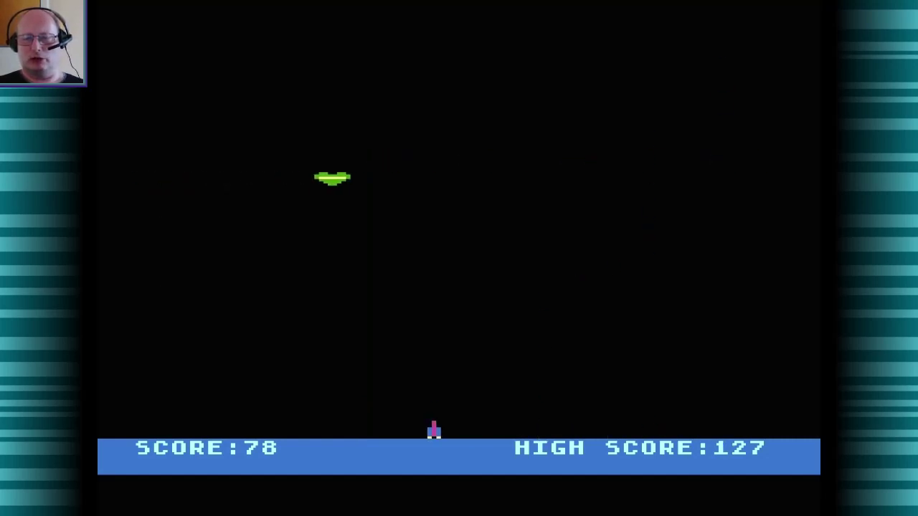
{"action": "key", "text": "Right"}
{"action": "key", "text": "space"}
{"action": "key", "text": "Right"}
{"action": "key", "text": "Right"}
{"action": "key", "text": "Left"}
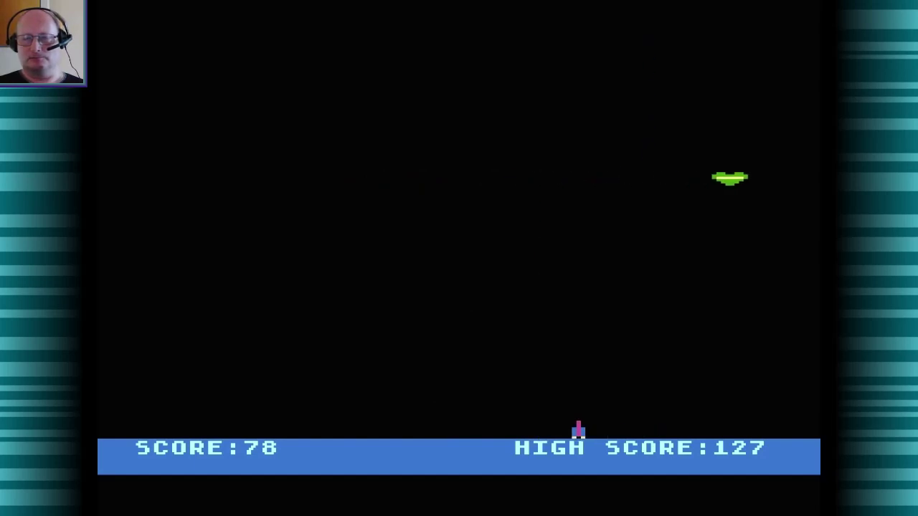
{"action": "key", "text": "Left"}
{"action": "key", "text": "Left"}
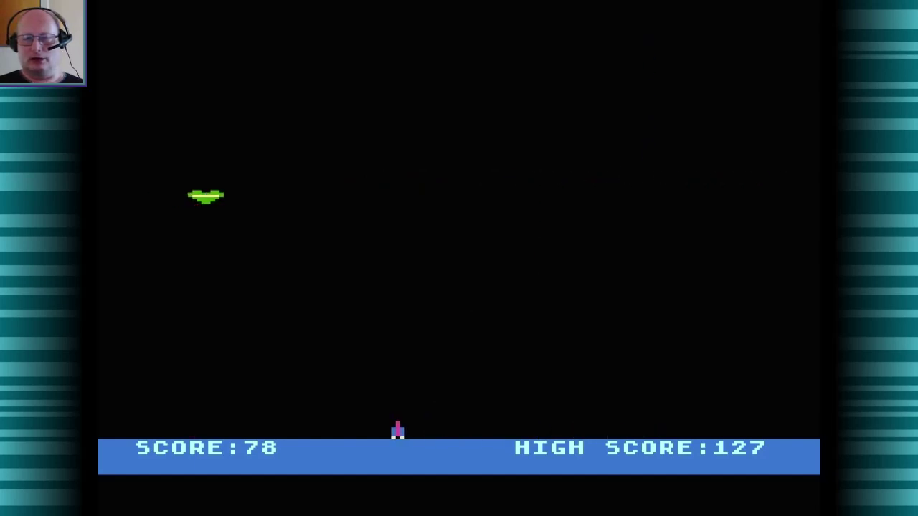
- Dodge the saucer's bomb and shoot the saucer from the right
{"action": "key", "text": "Right"}
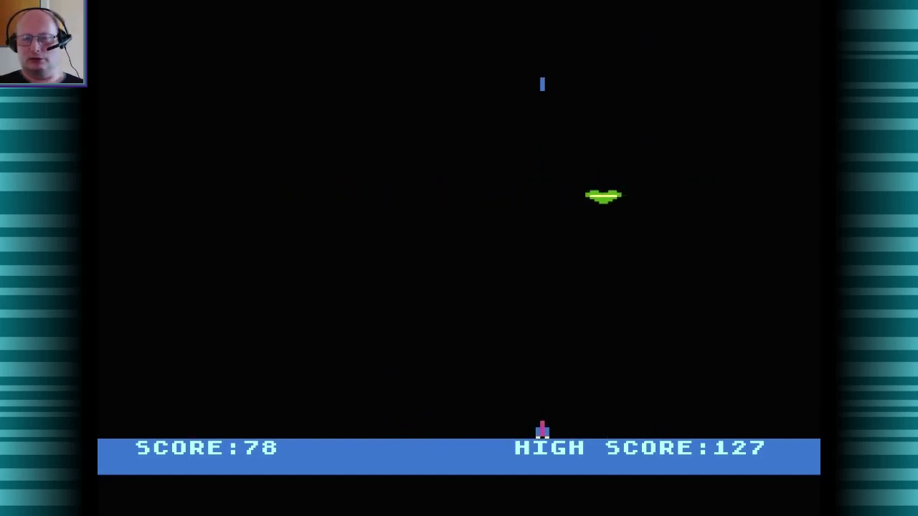
{"action": "key", "text": "Left"}
{"action": "key", "text": "Left"}
{"action": "key", "text": "Right"}
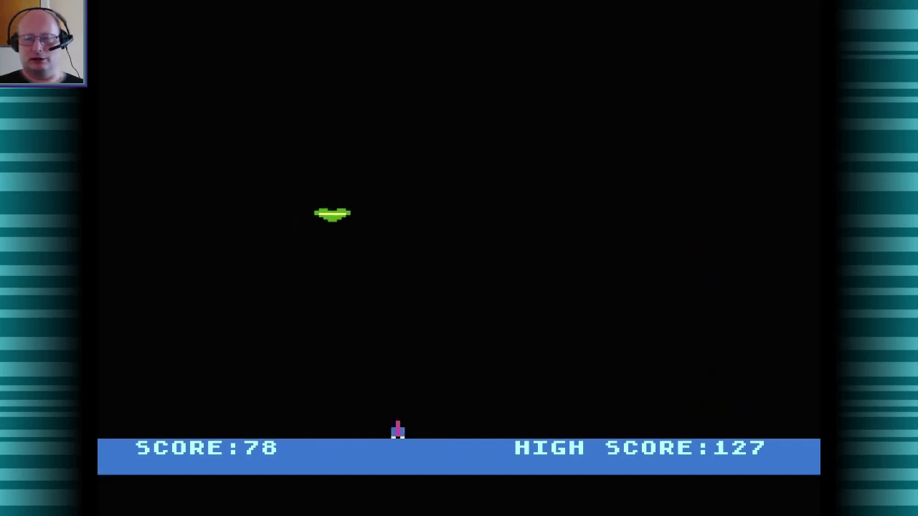
{"action": "key", "text": "space"}
{"action": "key", "text": "Right"}
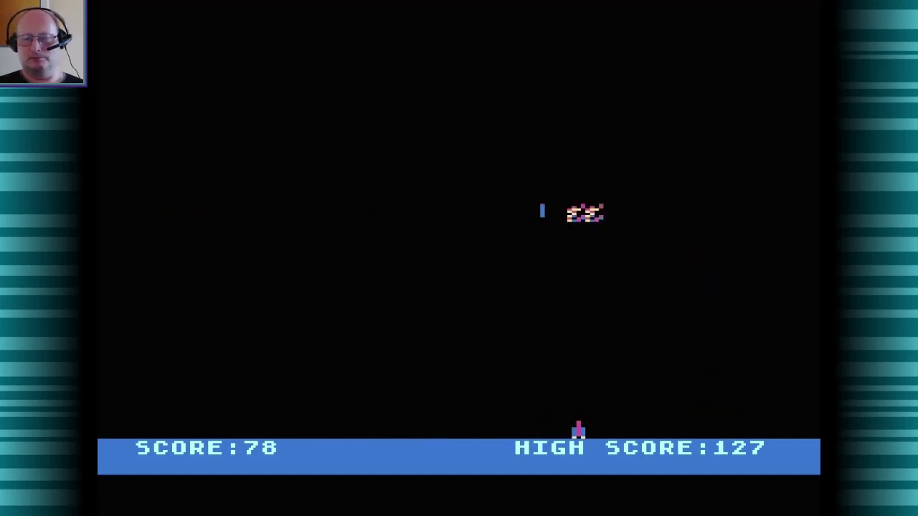
- Fire another shot, then slip left away from the beam
{"action": "key", "text": "Left"}
{"action": "key", "text": "space"}
{"action": "key", "text": "Right"}
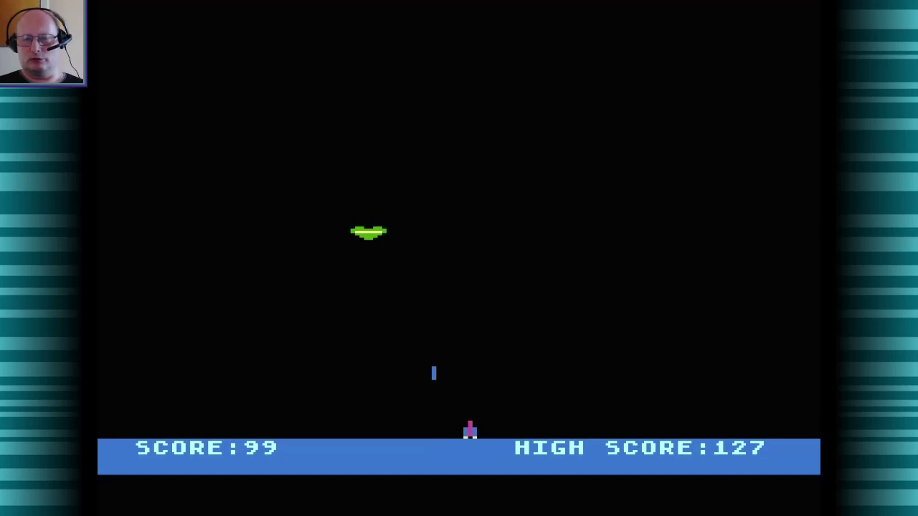
{"action": "key", "text": "Right"}
{"action": "key", "text": "Right"}
{"action": "key", "text": "Left"}
{"action": "key", "text": "Left"}
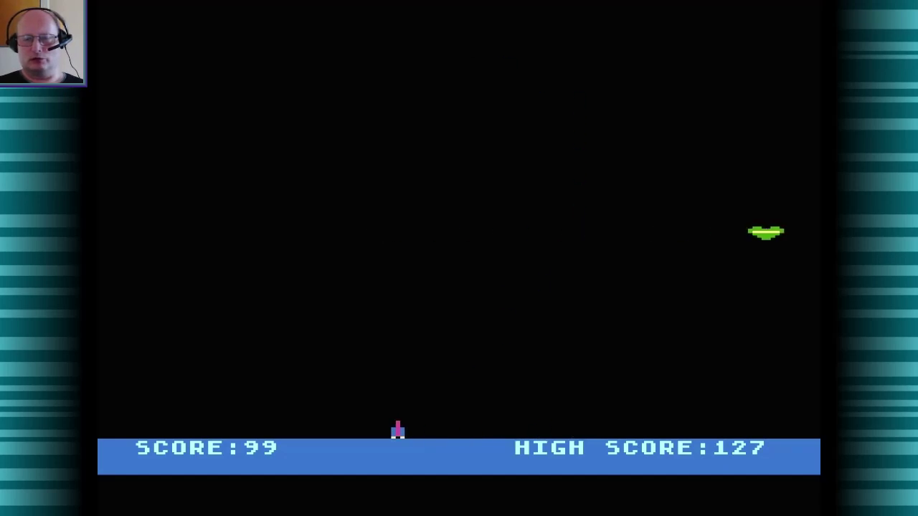
{"action": "key", "text": "Left"}
- Fire repeatedly while edging right, then dodge the beam to the left
{"action": "key", "text": "space"}
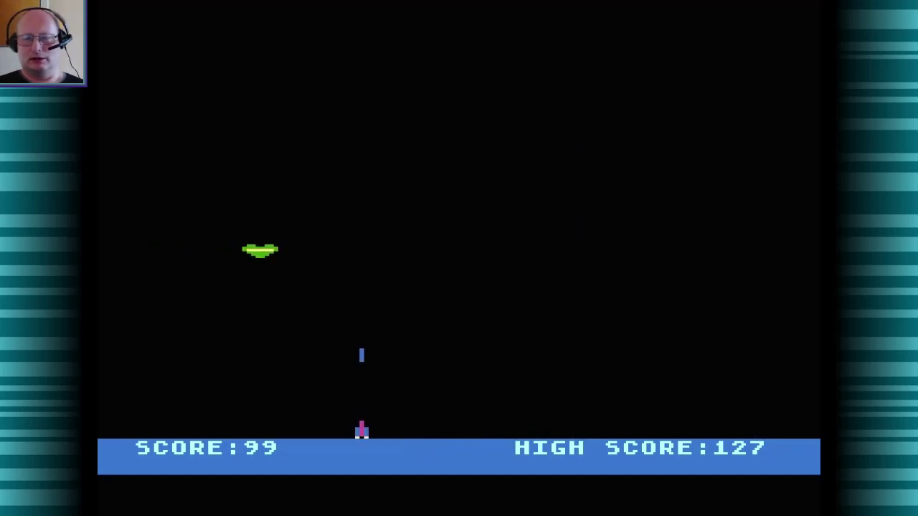
{"action": "key", "text": "Right"}
{"action": "key", "text": "space"}
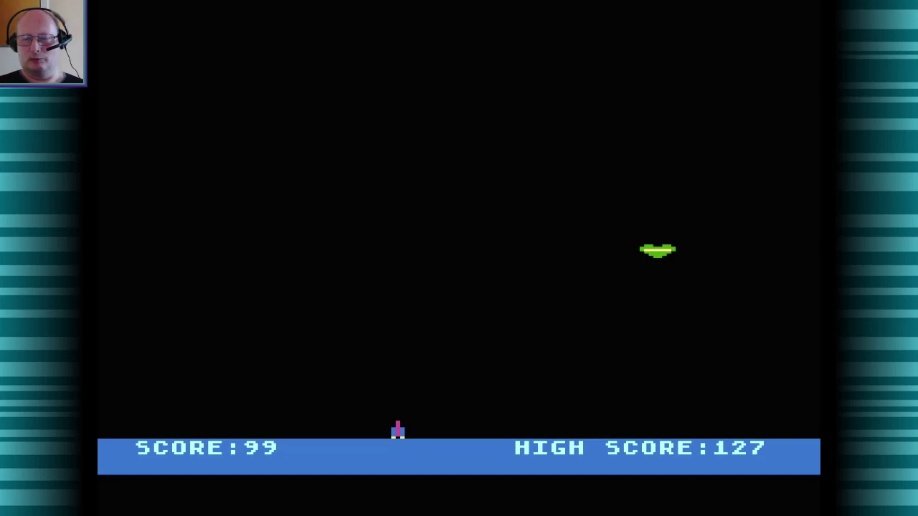
{"action": "key", "text": "Left"}
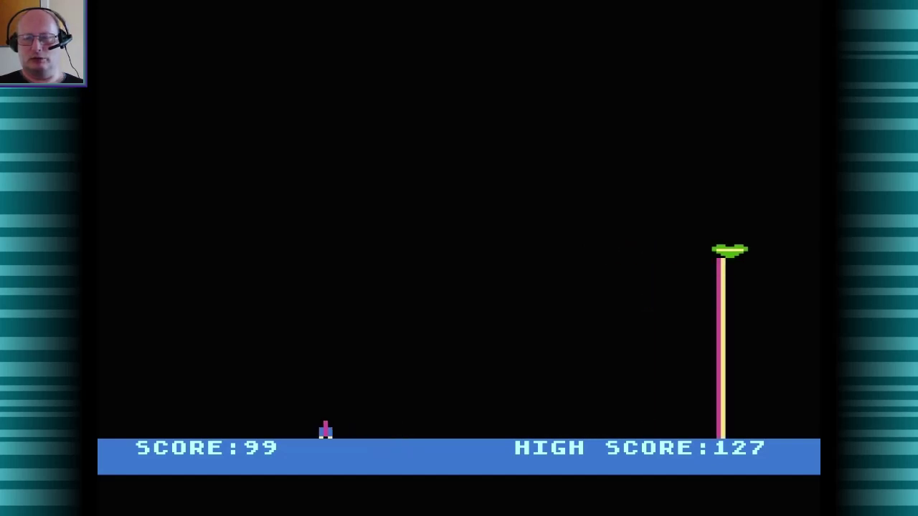
- Blow up a UFO and fire another missile, bringing the score to 116
{"action": "key", "text": "space"}
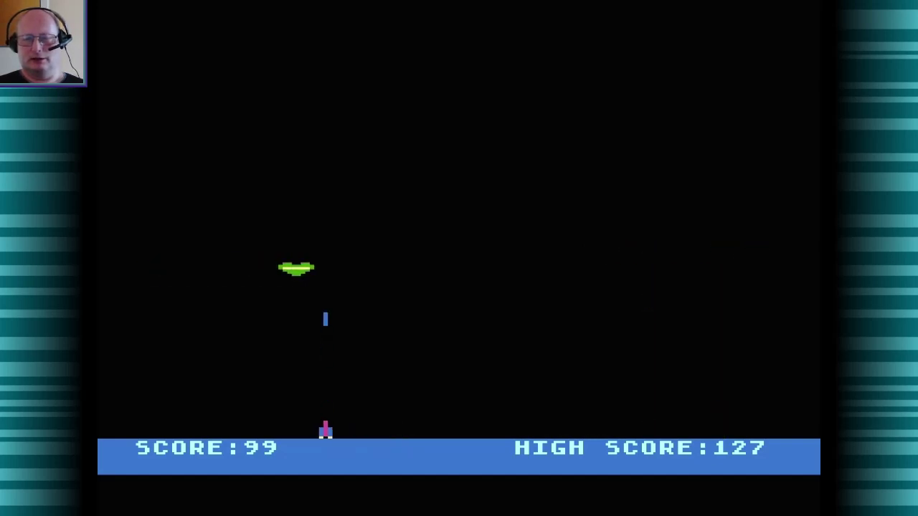
{"action": "key", "text": "Right"}
{"action": "key", "text": "Left"}
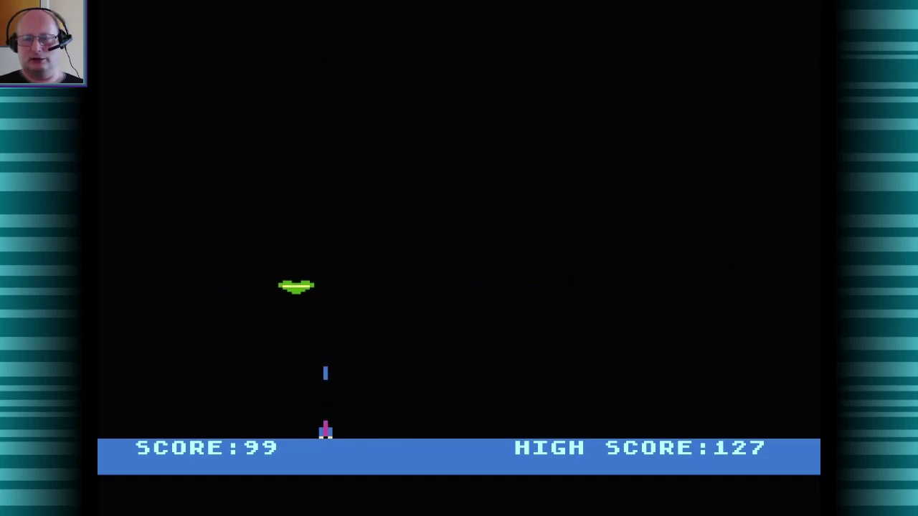
{"action": "key", "text": "Right"}
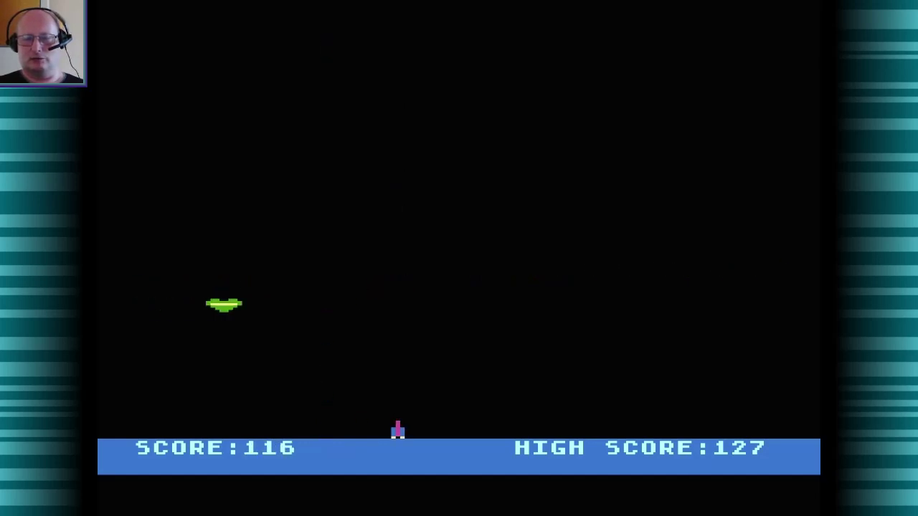
{"action": "key", "text": "Right"}
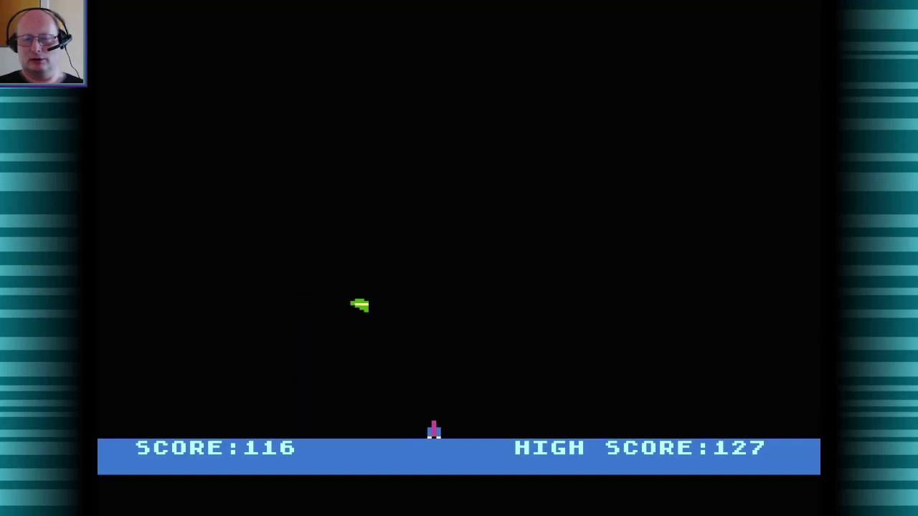
{"action": "key", "text": "Right"}
{"action": "key", "text": "space"}
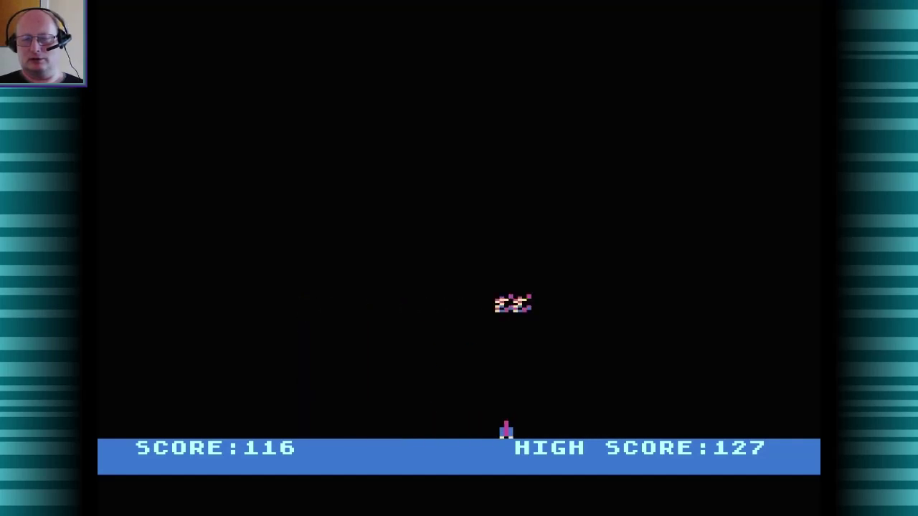
- Keep firing at saucers until the beam ends the game at a new high of 133
{"action": "key", "text": "Left"}
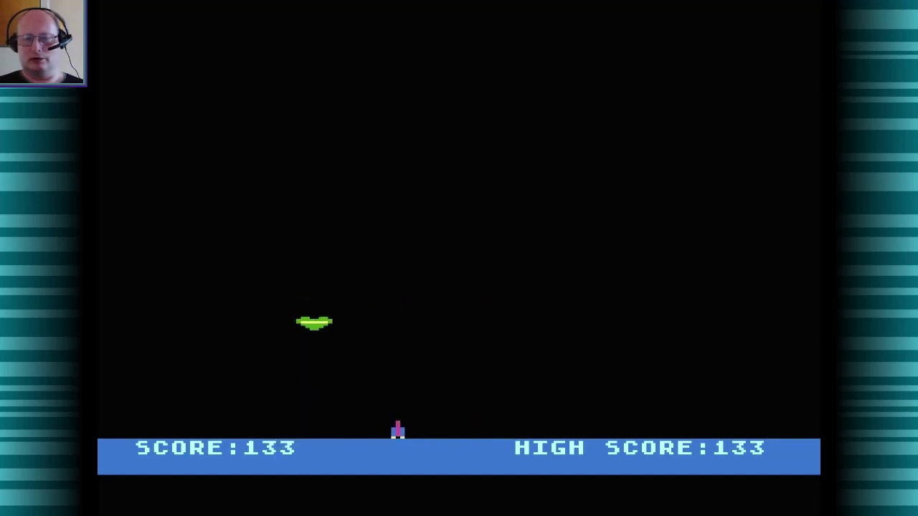
{"action": "key", "text": "Right"}
{"action": "key", "text": "space"}
{"action": "key", "text": "Left"}
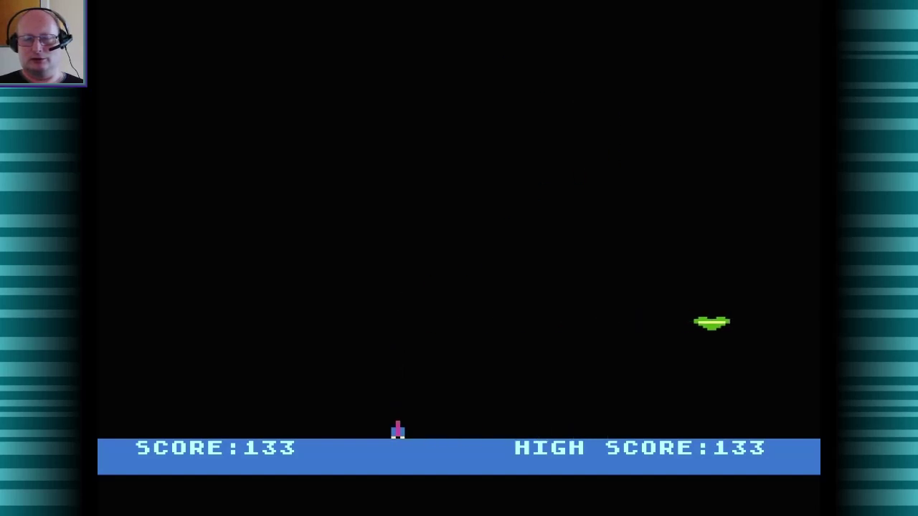
{"action": "key", "text": "Right"}
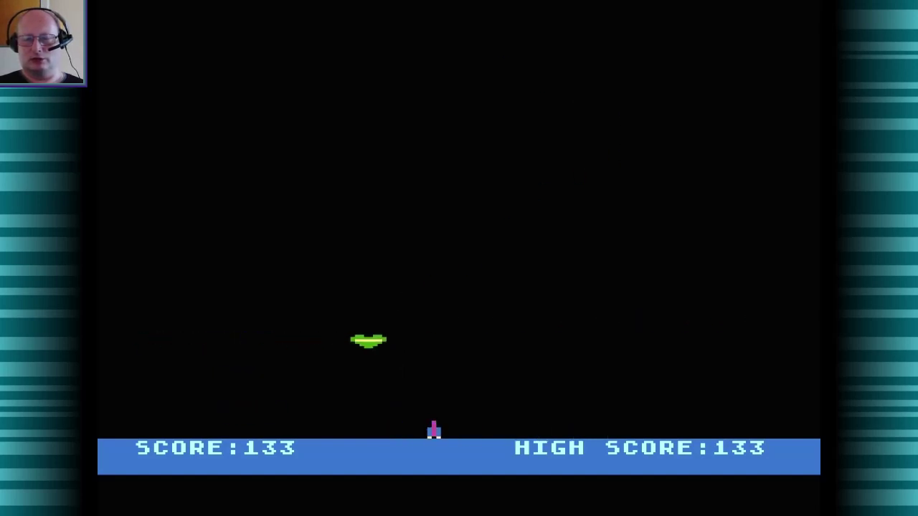
{"action": "key", "text": "space"}
{"action": "key", "text": "Left"}
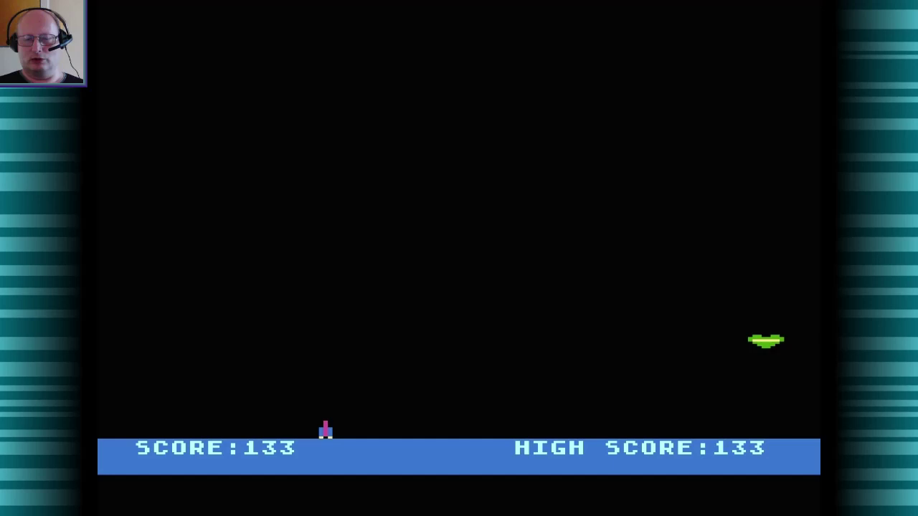
{"action": "key", "text": "Right"}
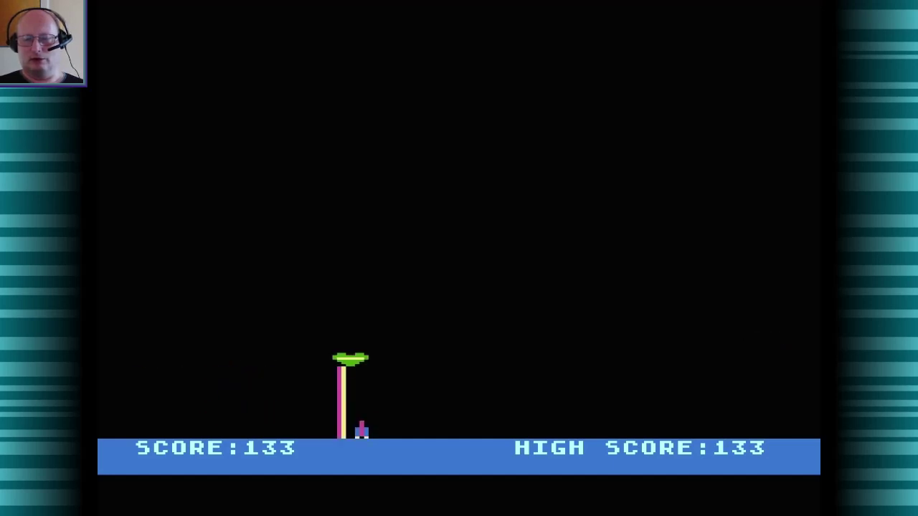
{"action": "key", "text": "Right"}
{"action": "key", "text": "Right"}
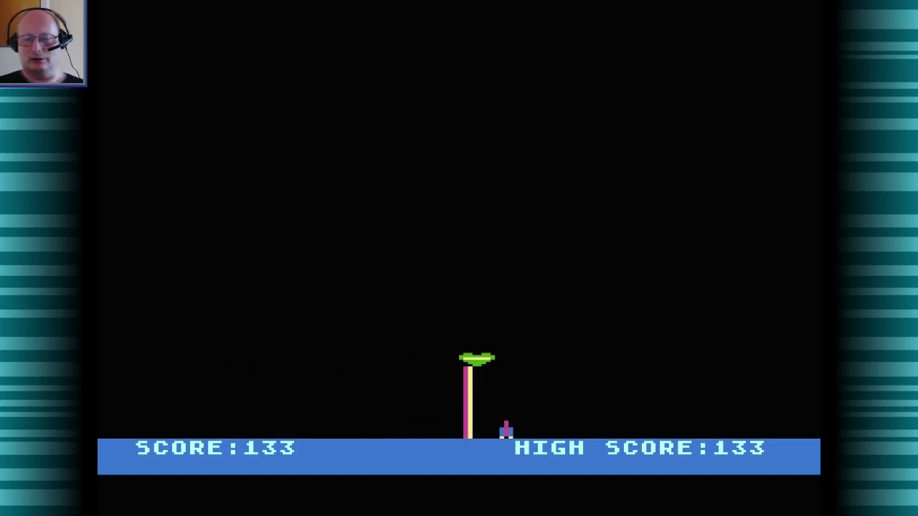
{"action": "key", "text": "Right"}
{"action": "key", "text": "Right"}
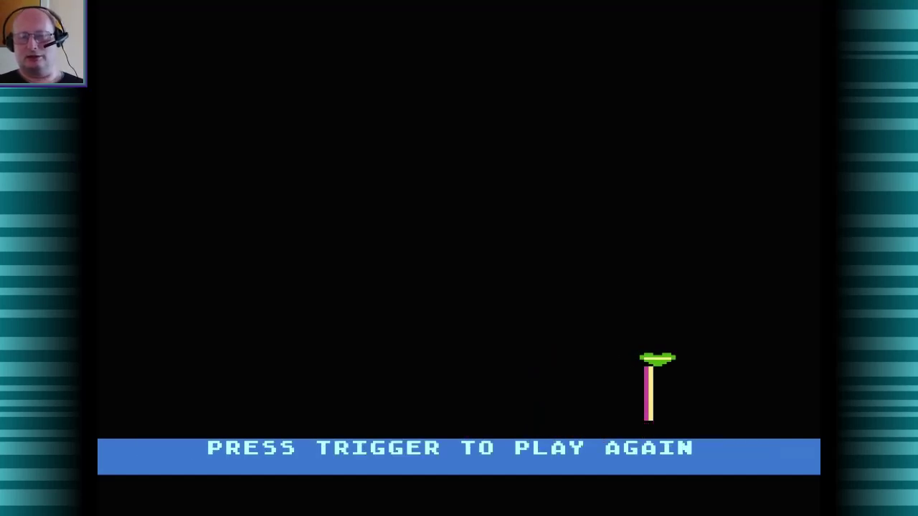
- Restart Alien and fire a first shot while shifting the cannon
{"action": "key", "text": "ctrl"}
{"action": "key", "text": "Right"}
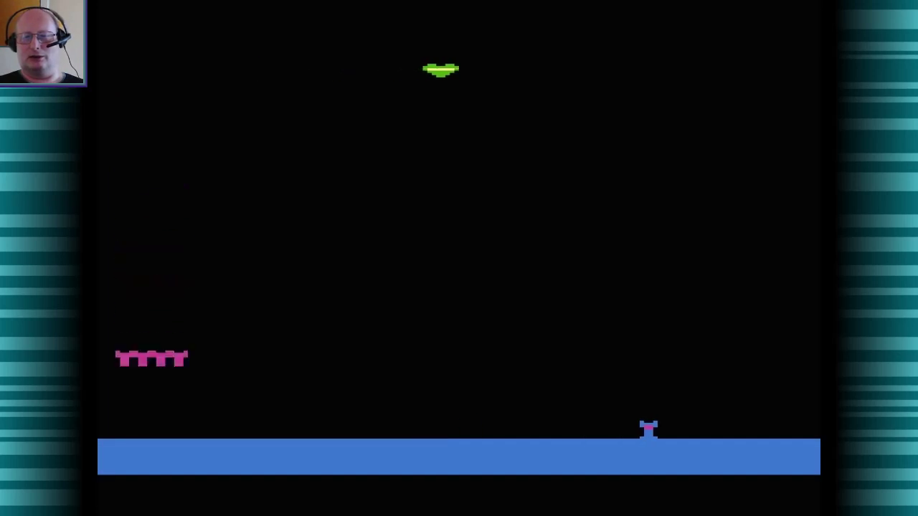
{"action": "key", "text": "Right"}
{"action": "key", "text": "ctrl"}
{"action": "key", "text": "Left"}
{"action": "key", "text": "Left"}
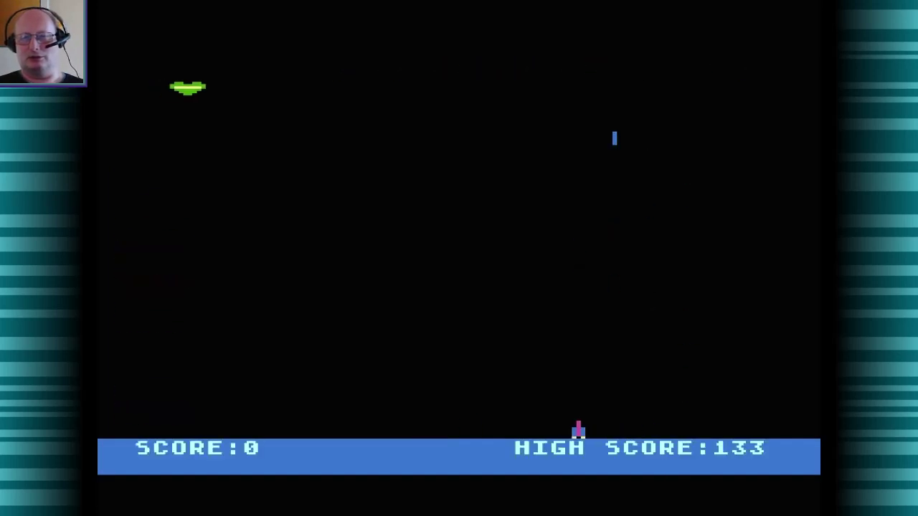
{"action": "key", "text": "Left"}
{"action": "key", "text": "Right"}
{"action": "key", "text": "Right"}
- Fire at the saucer, retreat left from its beam, then follow it right
{"action": "key", "text": "ctrl"}
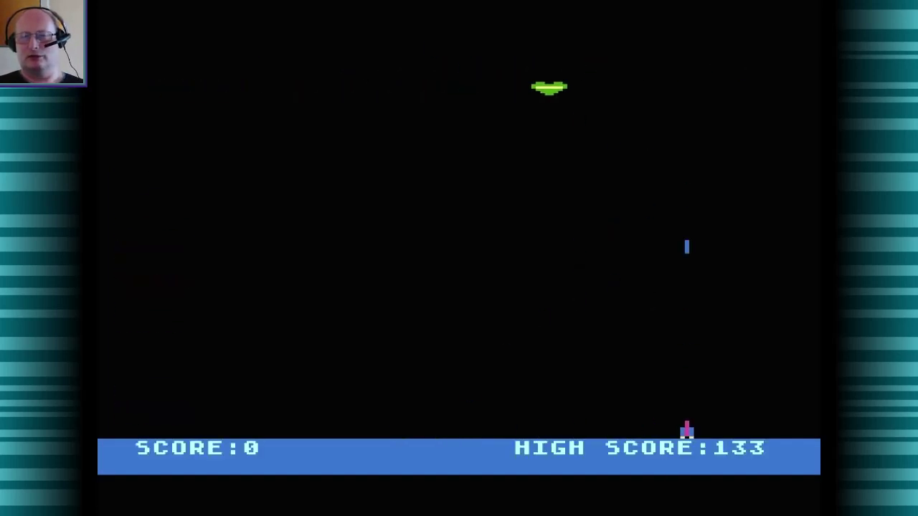
{"action": "key", "text": "Left"}
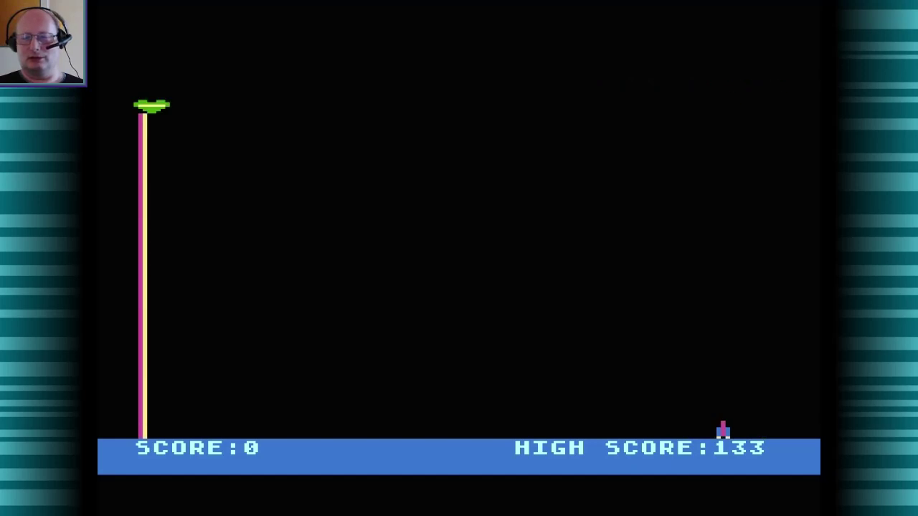
{"action": "key", "text": "Left"}
{"action": "key", "text": "Left"}
{"action": "key", "text": "Left"}
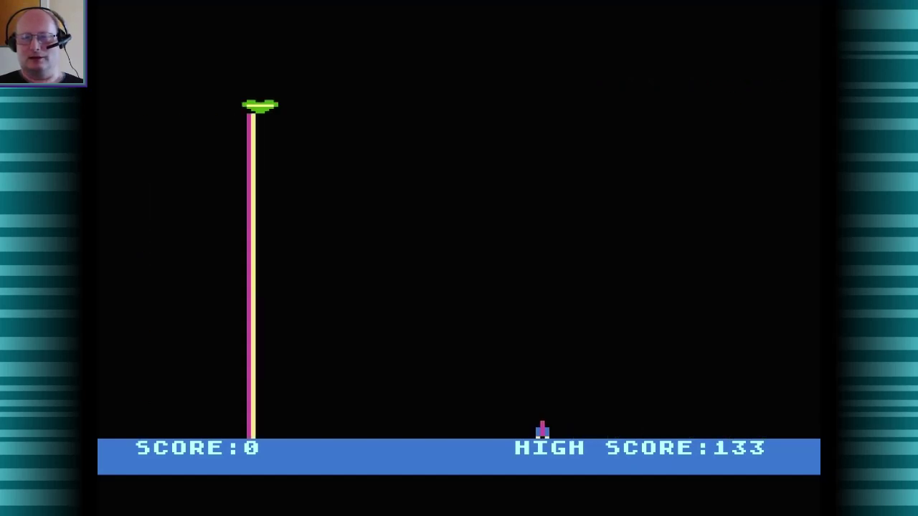
{"action": "key", "text": "Left"}
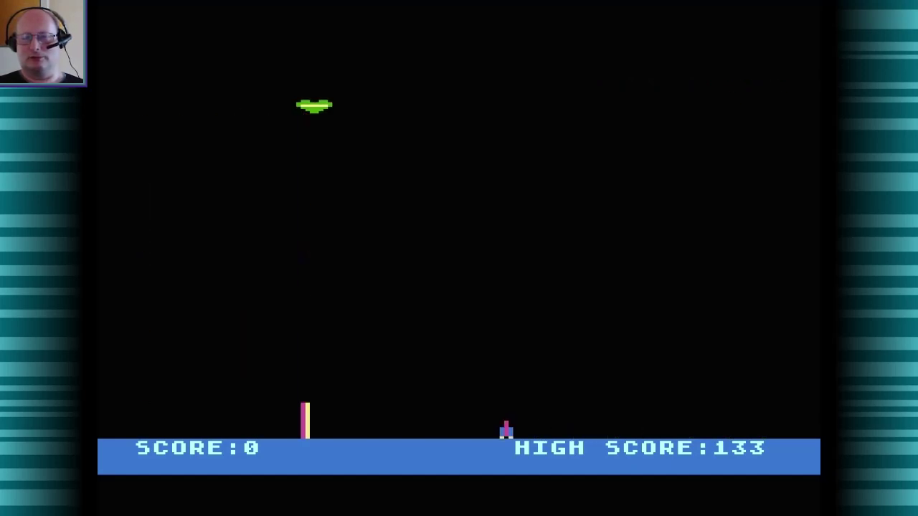
{"action": "key", "text": "Right"}
{"action": "key", "text": "Right"}
{"action": "key", "text": "Right"}
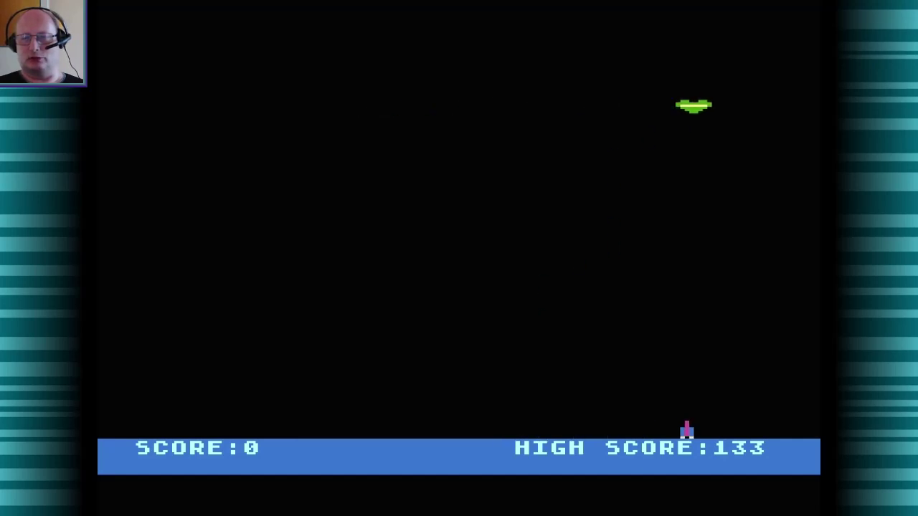
- Shoot down the saucer for 43 points and reposition toward the next one
{"action": "key", "text": "space"}
{"action": "key", "text": "Left"}
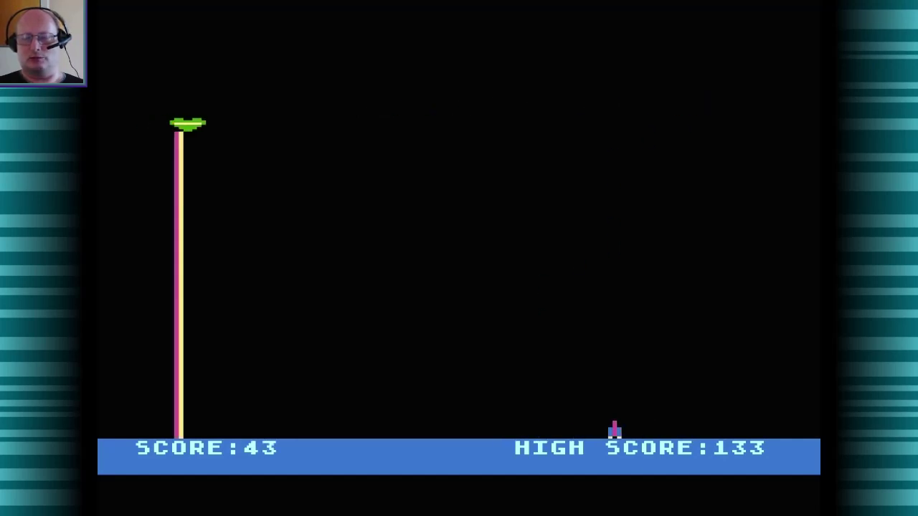
{"action": "key", "text": "Left"}
{"action": "key", "text": "Left"}
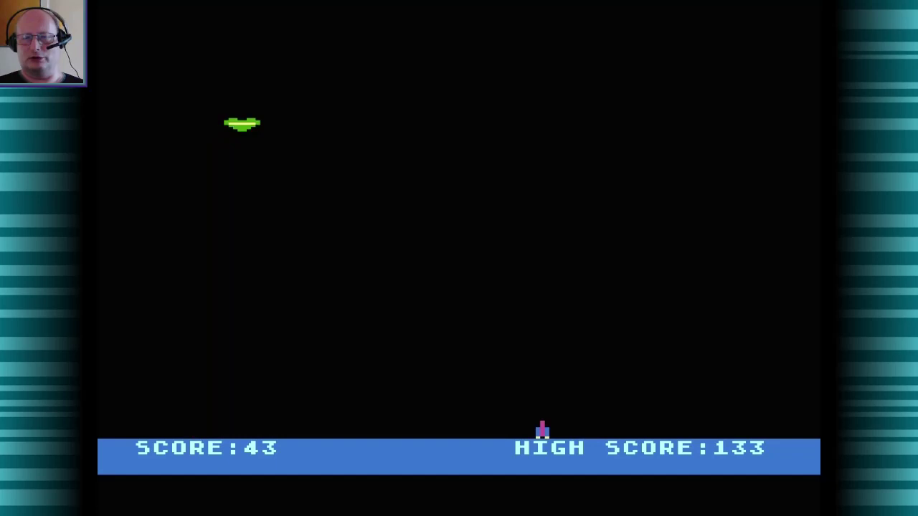
{"action": "key", "text": "Right"}
{"action": "key", "text": "Left"}
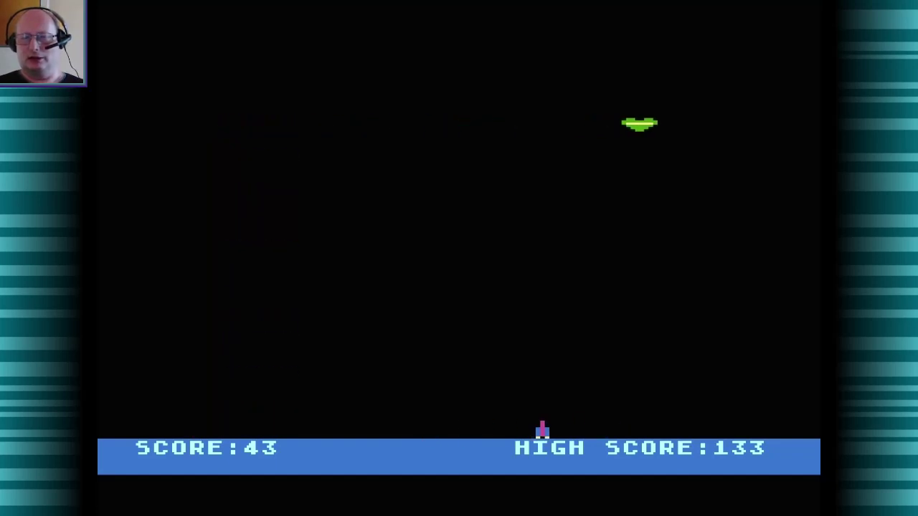